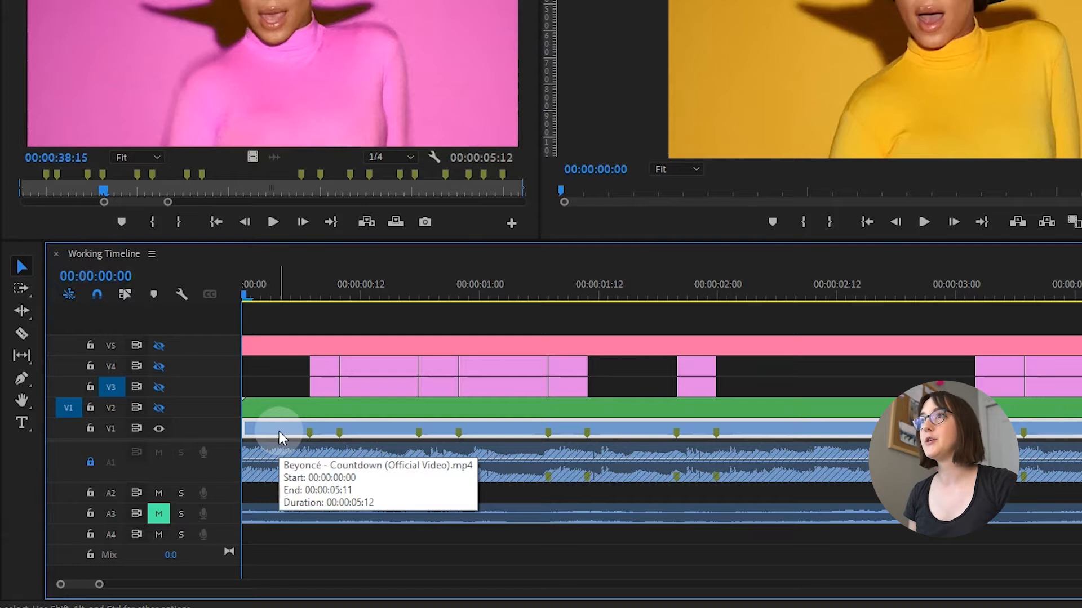
Scrub through the reference music video clip on V1 to examine how its background color changes at the markers.
{"action": "left_click_drag", "start_coordinate": [242, 292], "coordinate": [309, 284]}
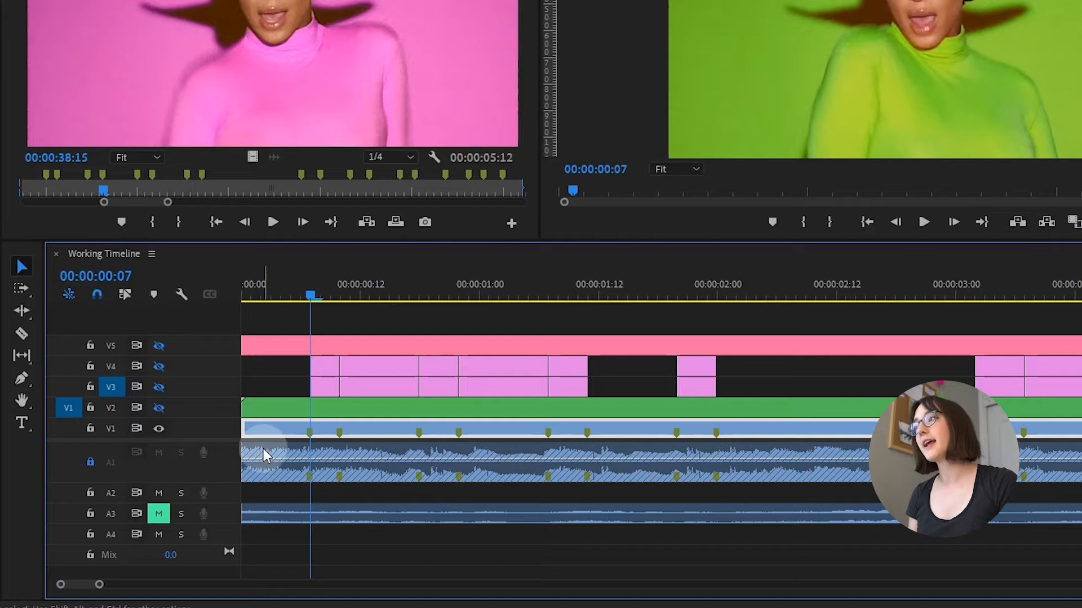
{"action": "left_click_drag", "start_coordinate": [316, 298], "coordinate": [416, 286]}
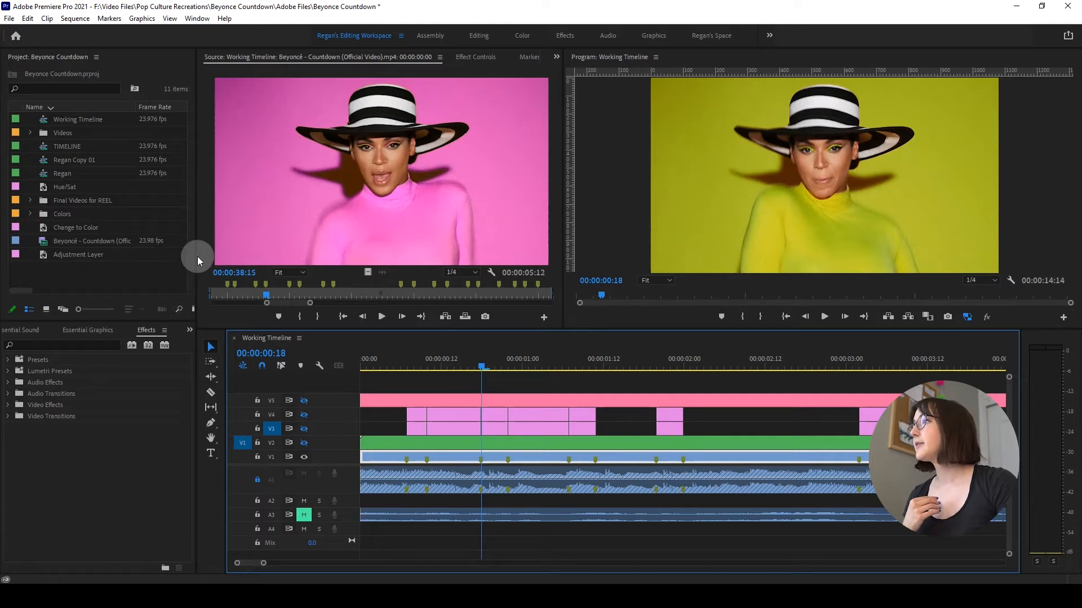
Try to create a color matte with the yellow-green AFBA2B sampled from the reference video's background.
{"action": "left_click_drag", "start_coordinate": [194, 258], "coordinate": [227, 251]}
{"action": "left_click", "coordinate": [215, 308]}
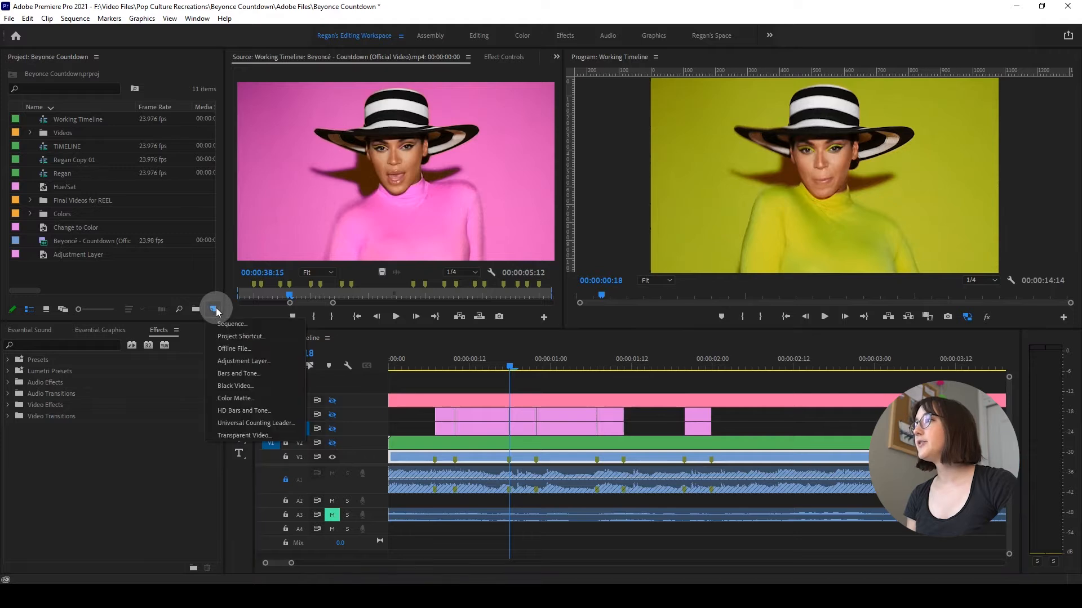
{"action": "left_click", "coordinate": [221, 398]}
{"action": "left_click", "coordinate": [558, 337]}
{"action": "left_click", "coordinate": [651, 372]}
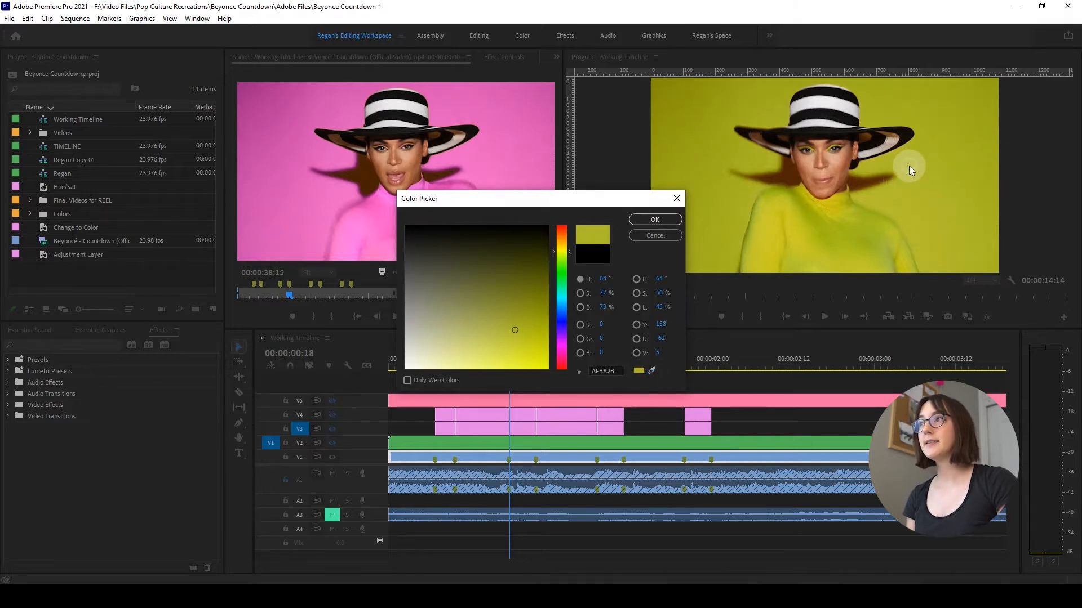
{"action": "left_click", "coordinate": [644, 220]}
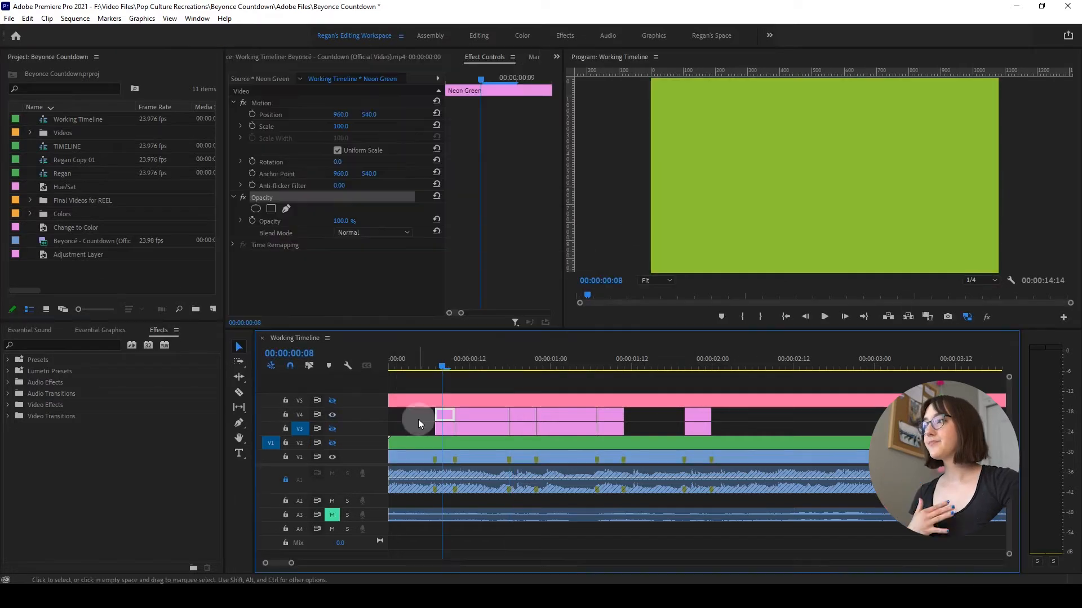
Toggle the V4 track's visibility to compare the Neon Green and Magenta Pink mattes with the reference footage, ending with V4 hidden.
{"action": "left_click", "coordinate": [449, 418]}
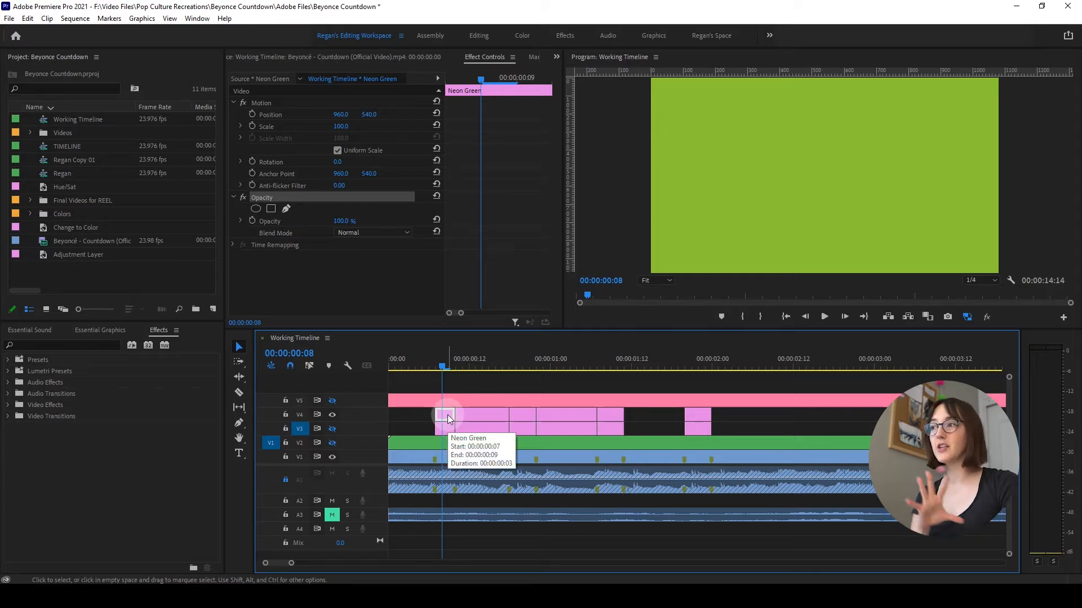
{"action": "left_click", "coordinate": [481, 414]}
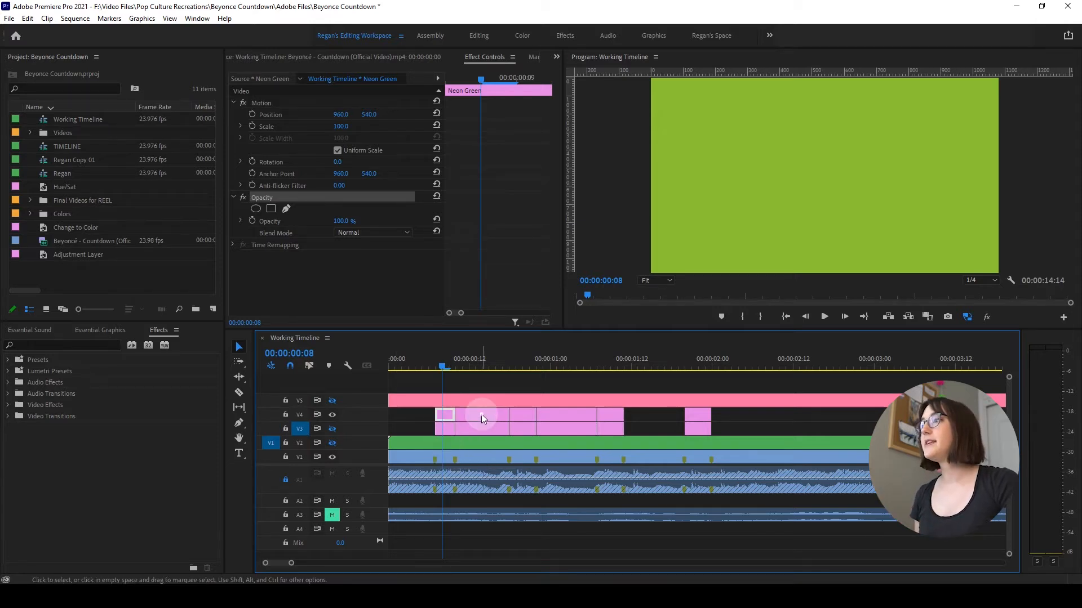
{"action": "left_click", "coordinate": [333, 415]}
{"action": "left_click", "coordinate": [341, 414]}
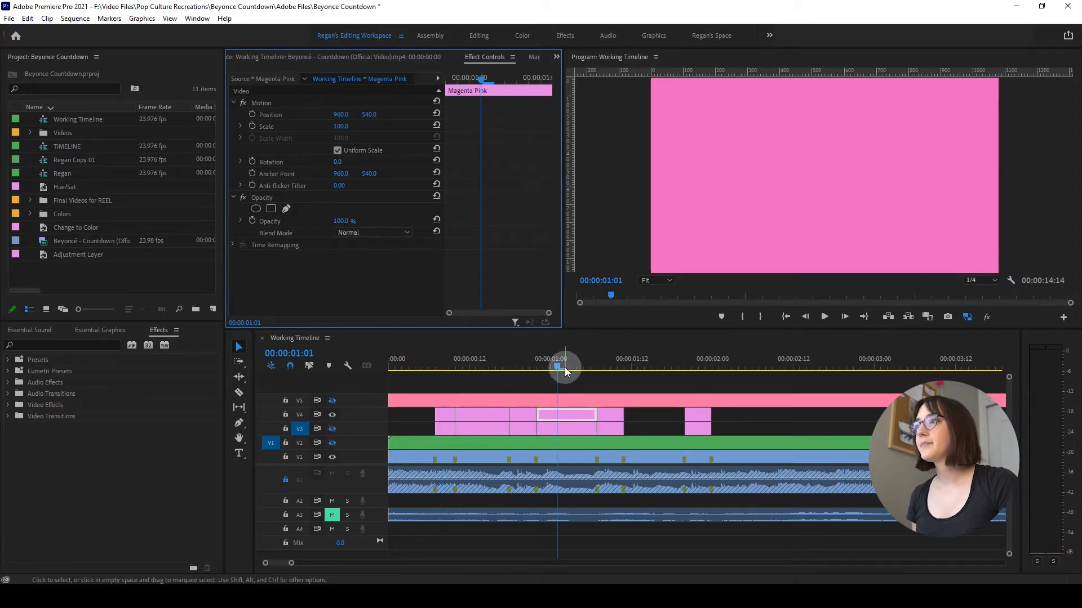
{"action": "left_click", "coordinate": [336, 413]}
{"action": "left_click", "coordinate": [337, 414]}
{"action": "left_click", "coordinate": [336, 414]}
{"action": "left_click", "coordinate": [336, 414]}
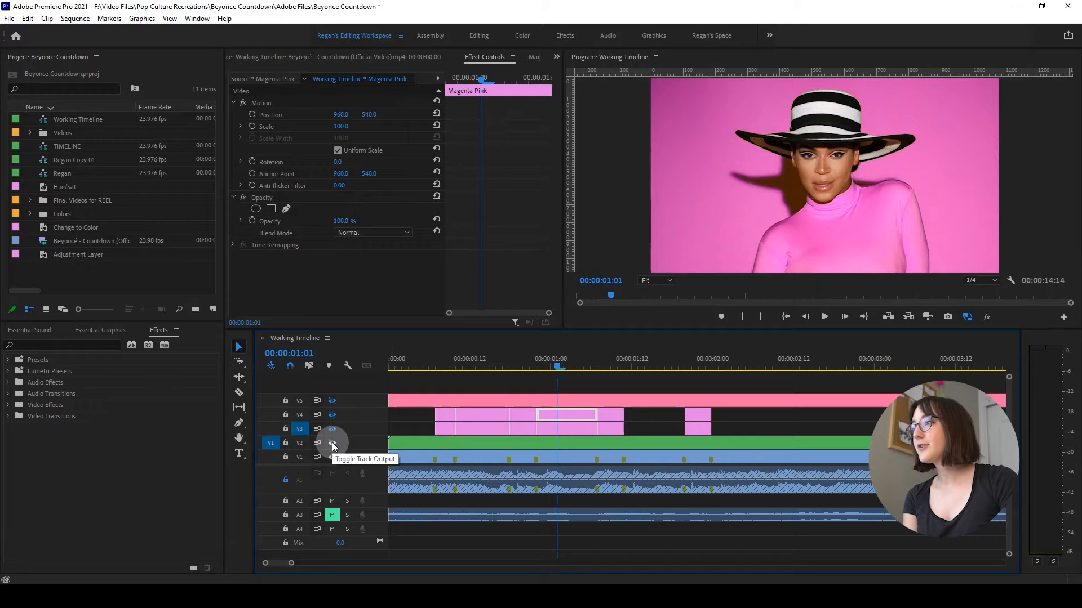
Show the V2 track with the recreated orange footage and park the playhead at 00:00:00:08.
{"action": "left_click", "coordinate": [333, 444]}
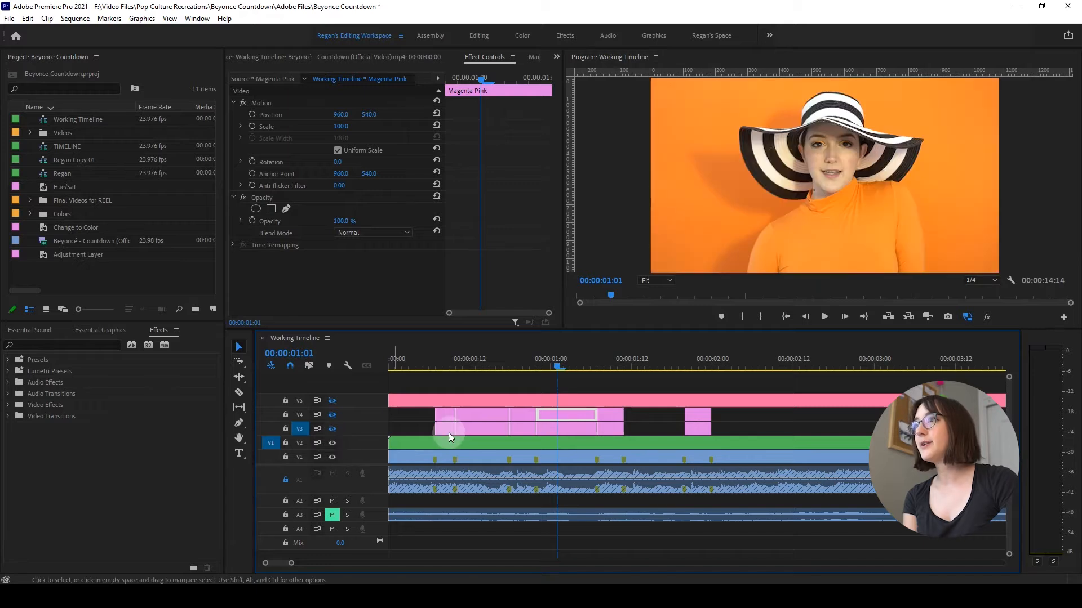
{"action": "left_click", "coordinate": [496, 442]}
{"action": "left_click_drag", "start_coordinate": [557, 366], "coordinate": [1016, 335]}
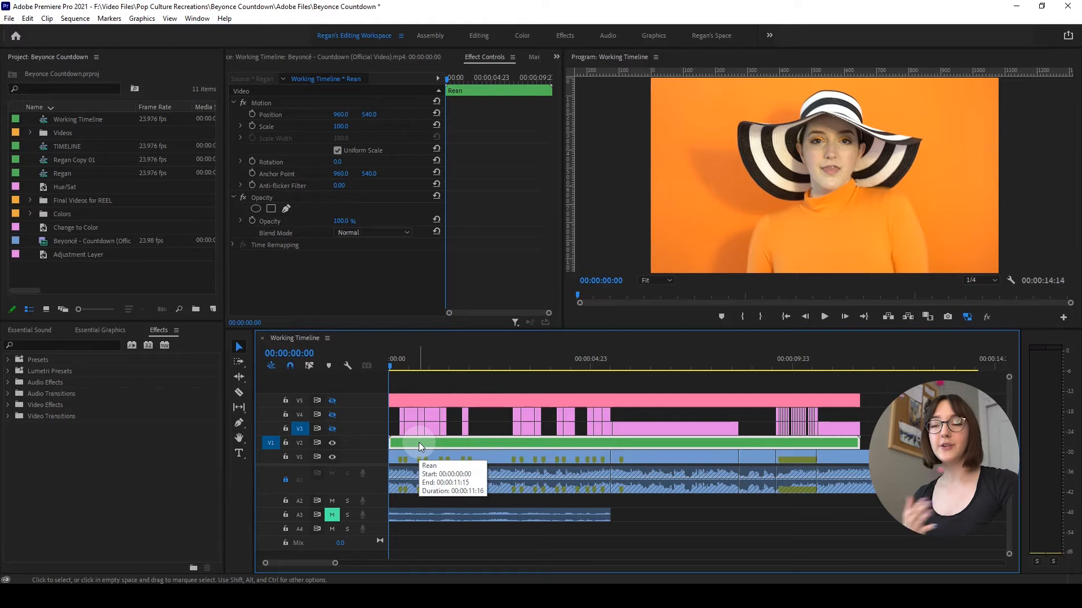
{"action": "left_click", "coordinate": [397, 367]}
{"action": "left_click_drag", "start_coordinate": [398, 367], "coordinate": [403, 367]}
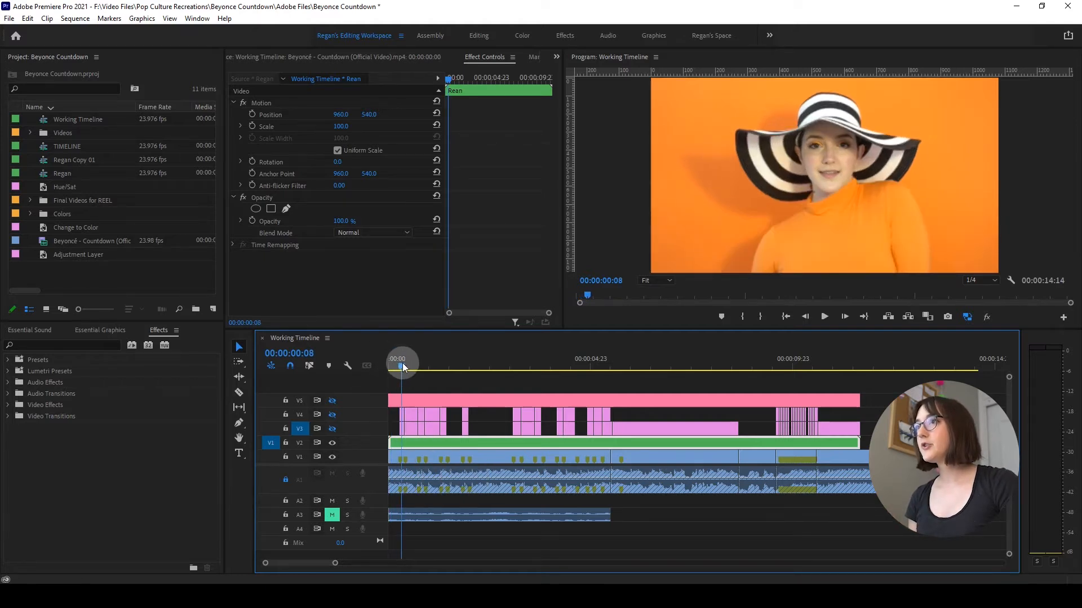
Compare the V4 matte with the V3 color adjustment at the playhead, and examine the first V3 clip's Change Color settings.
{"action": "left_click", "coordinate": [332, 415]}
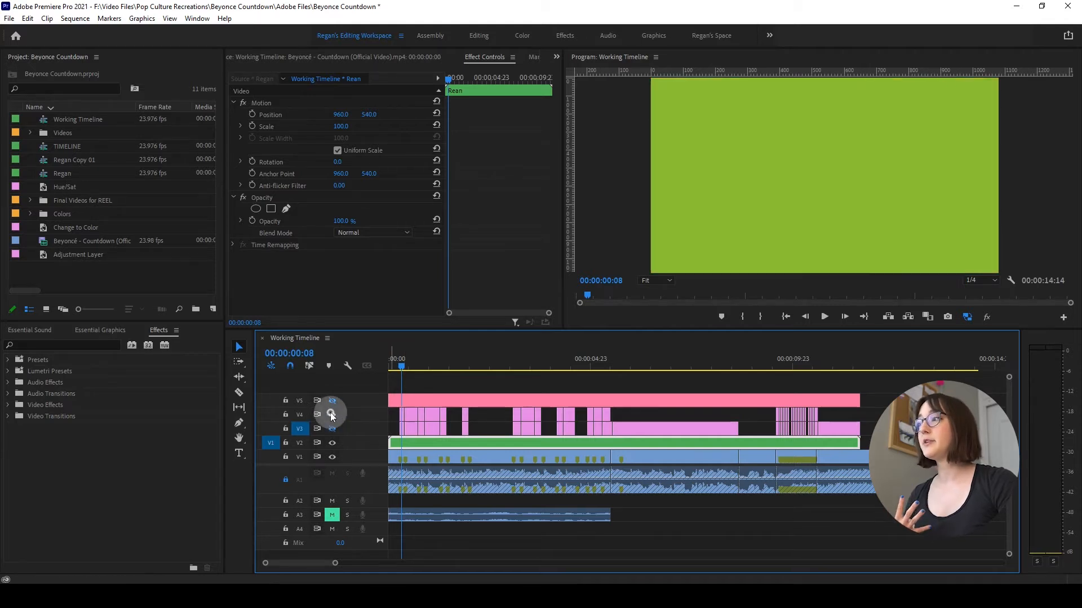
{"action": "left_click", "coordinate": [333, 416]}
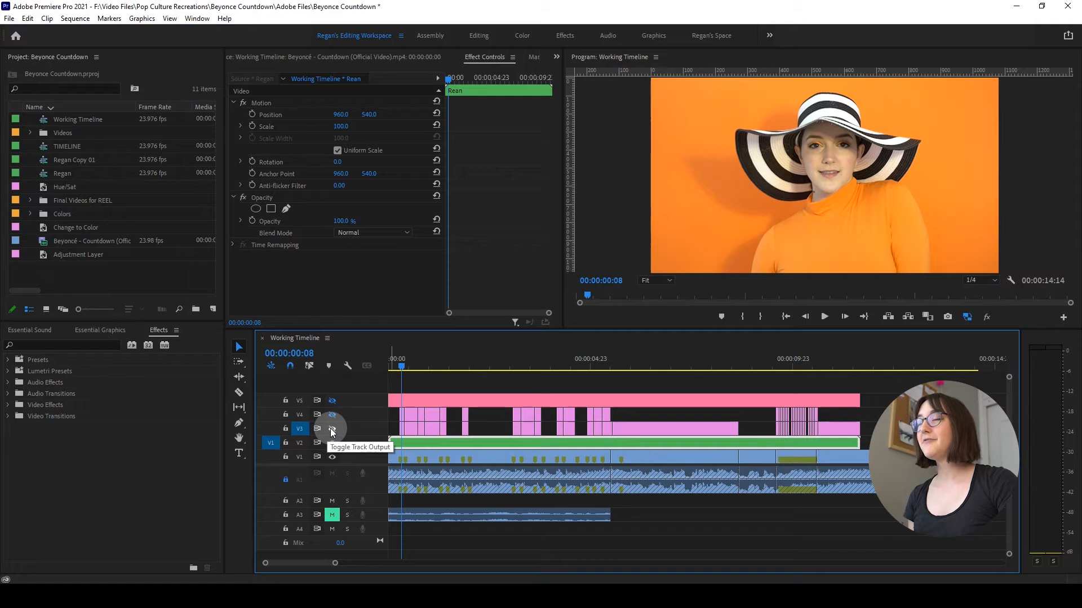
{"action": "left_click", "coordinate": [333, 431]}
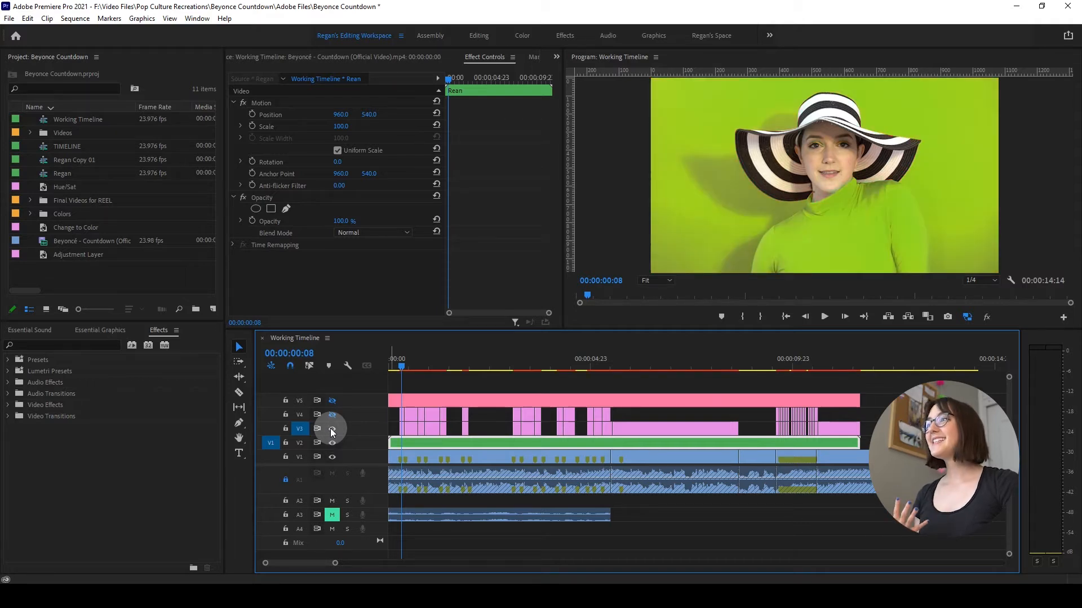
{"action": "left_click", "coordinate": [403, 430]}
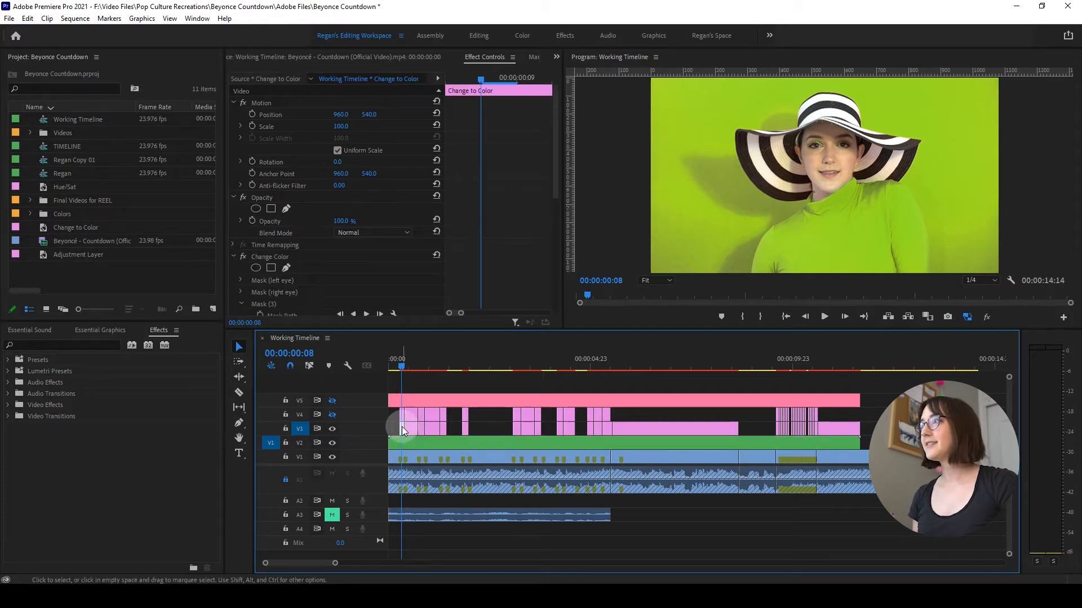
{"action": "left_click", "coordinate": [302, 257]}
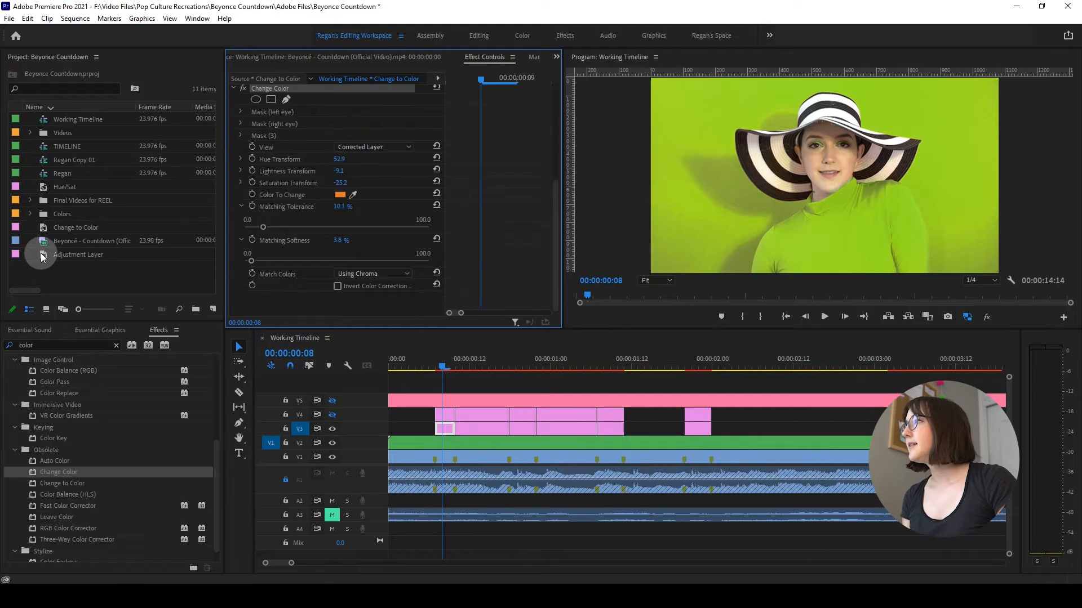
Hide V3, place an adjustment layer on V6 above the Neon Green matte's time span, and apply the Change Color effect to it.
{"action": "left_click_drag", "start_coordinate": [49, 255], "coordinate": [438, 387]}
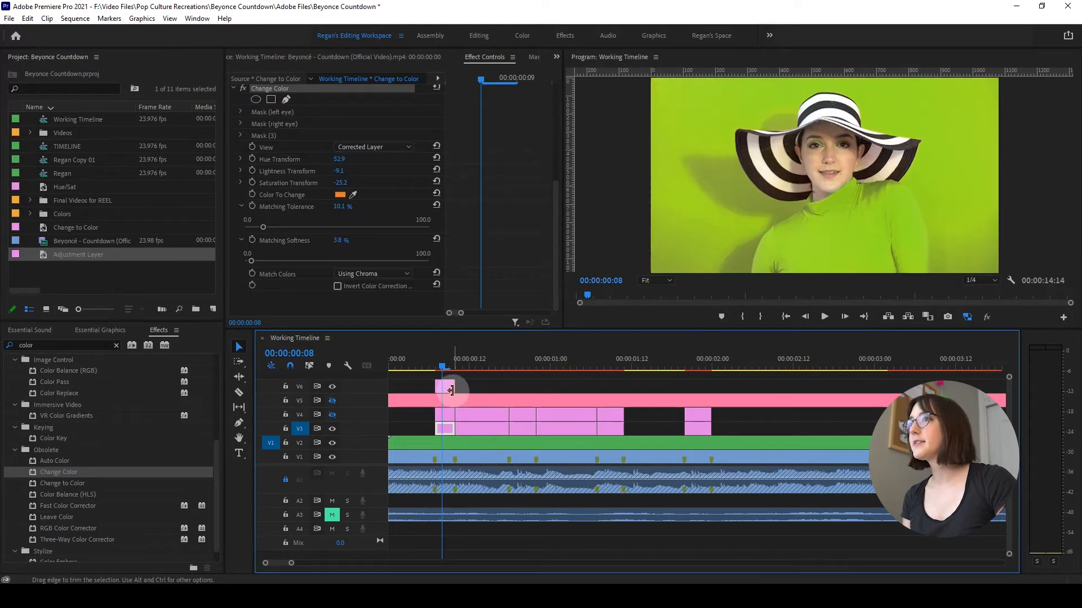
{"action": "left_click", "coordinate": [333, 430]}
{"action": "left_click", "coordinate": [444, 386]}
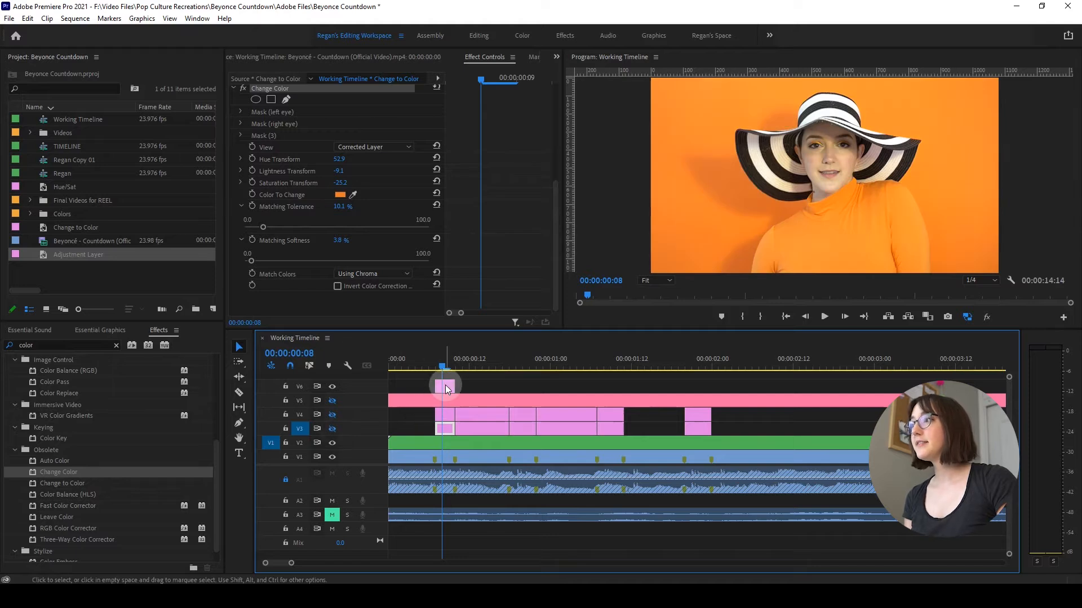
{"action": "left_click_drag", "start_coordinate": [32, 476], "coordinate": [445, 391]}
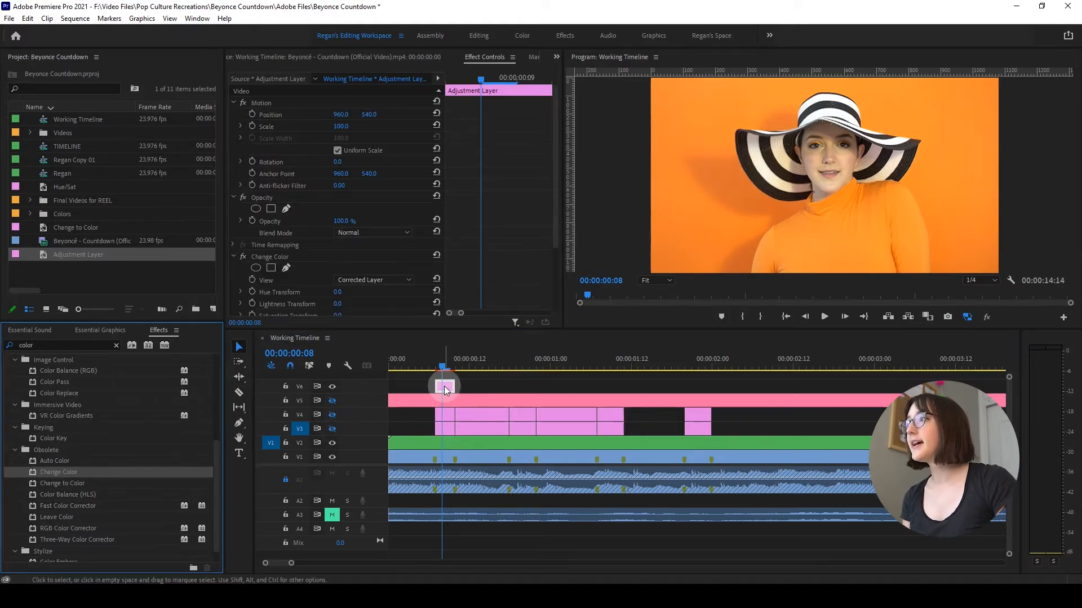
In the Change Color effect, sample the orange background as Color To Change and set Hue Transform to about 52.7.
{"action": "left_click", "coordinate": [290, 258]}
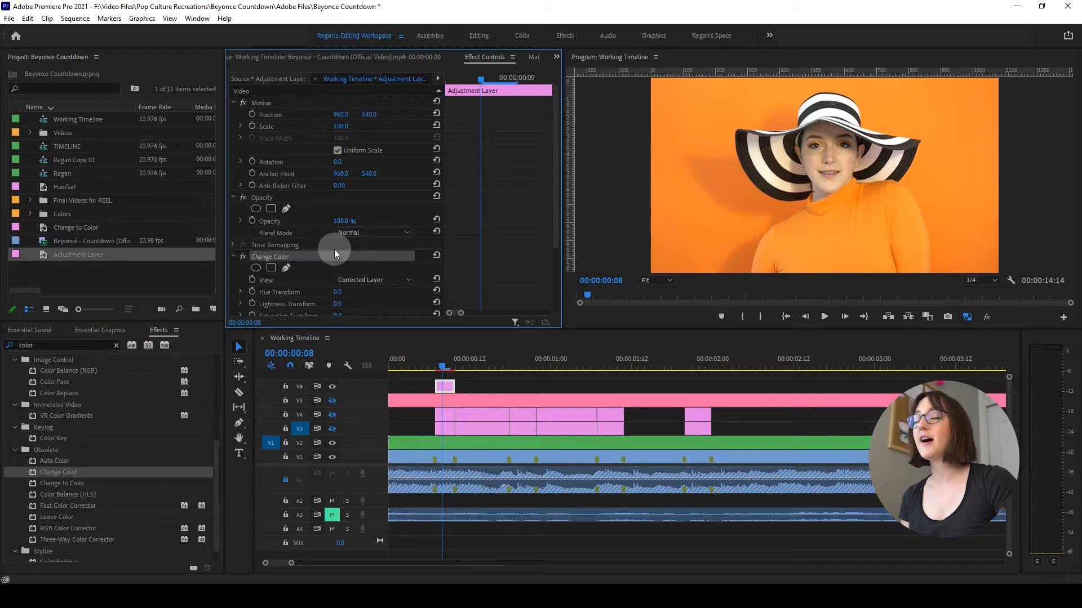
{"action": "scroll", "coordinate": [333, 249], "scroll_direction": "down", "scroll_amount": 5}
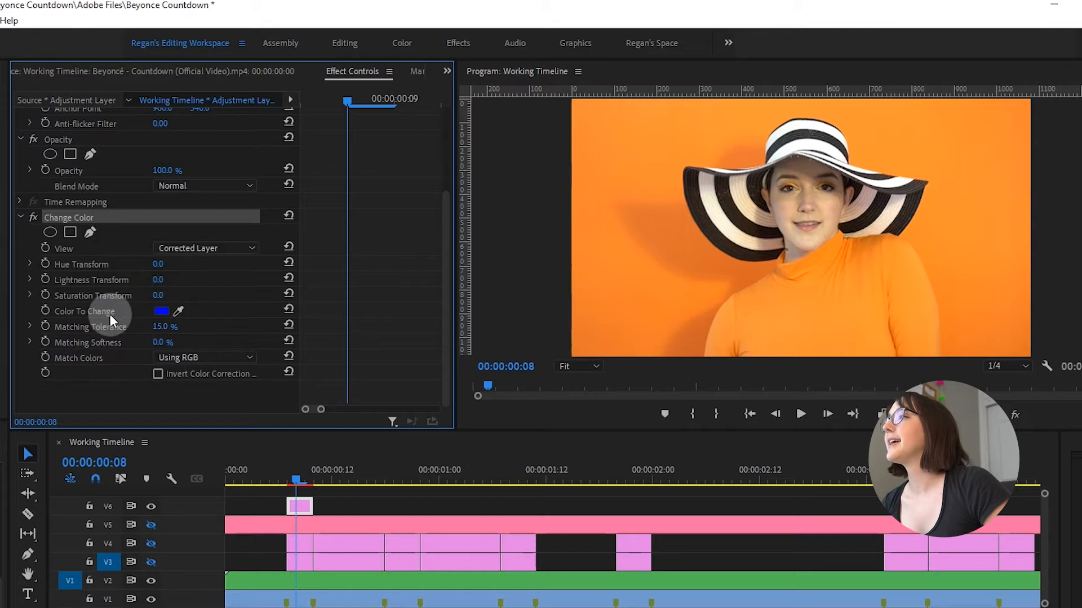
{"action": "left_click", "coordinate": [178, 311]}
{"action": "left_click", "coordinate": [949, 216]}
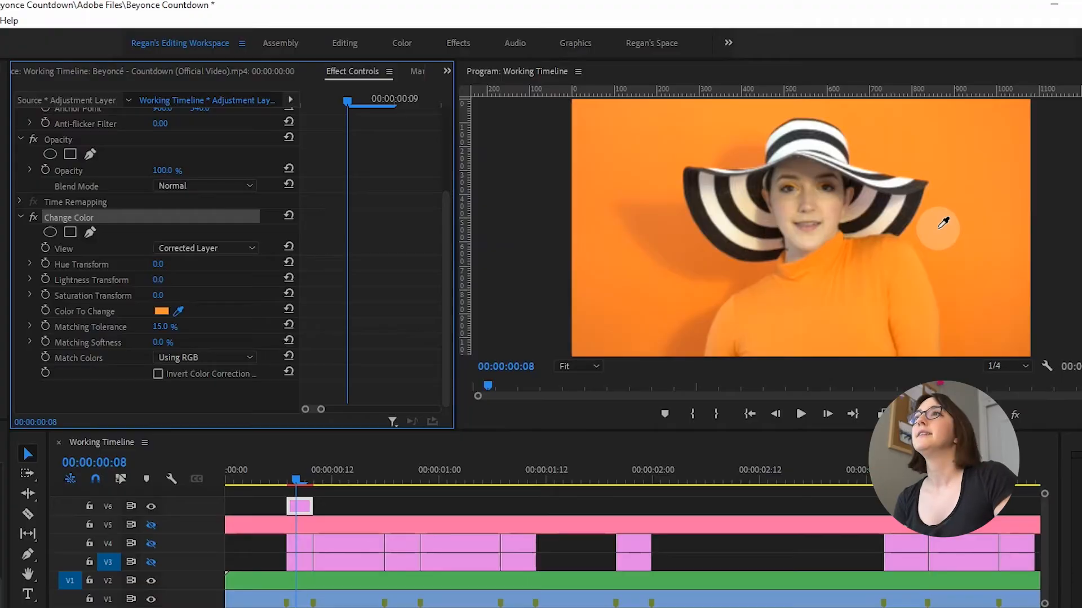
{"action": "left_click", "coordinate": [939, 227]}
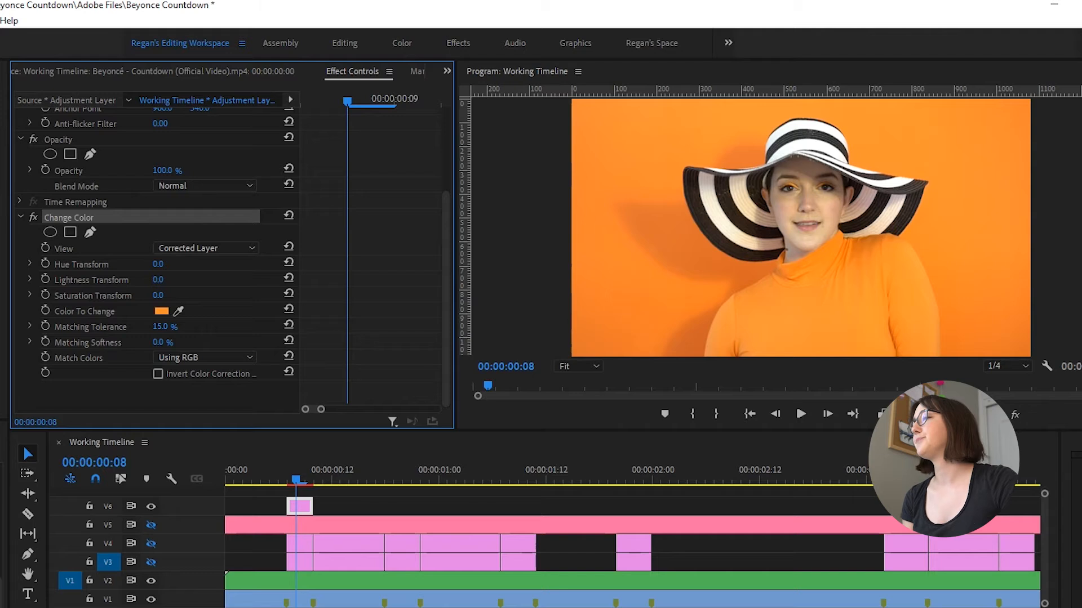
{"action": "left_click", "coordinate": [30, 265]}
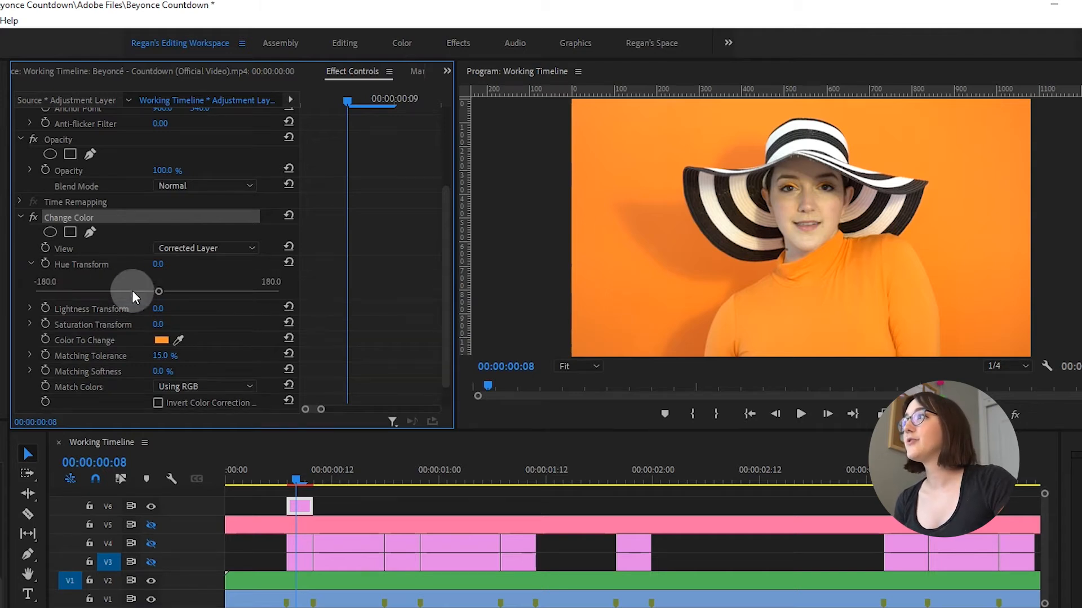
{"action": "left_click_drag", "start_coordinate": [160, 291], "coordinate": [190, 293]}
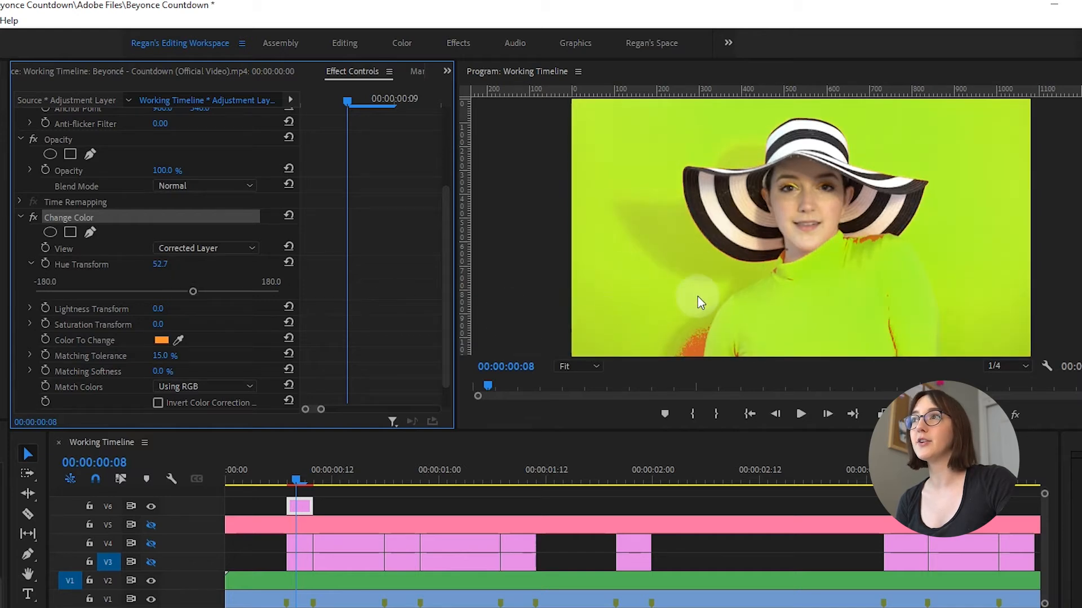
Move the Neon Green matte to a new V7 track and toggle its visibility to compare colors, ending with it hidden.
{"action": "left_click_drag", "start_coordinate": [296, 543], "coordinate": [299, 491]}
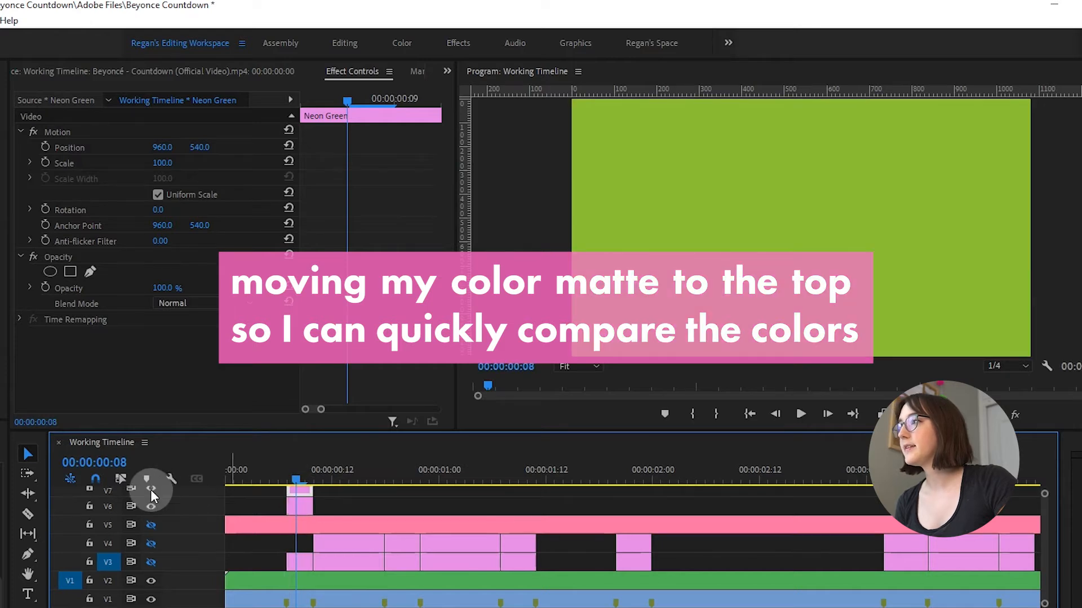
{"action": "left_click", "coordinate": [151, 489]}
{"action": "left_click", "coordinate": [150, 489]}
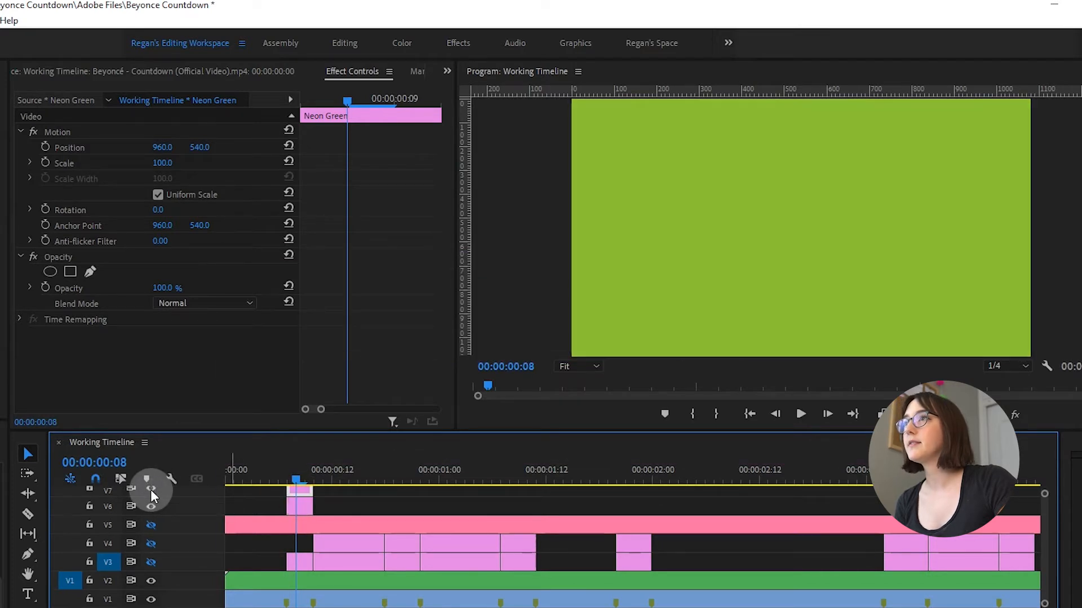
{"action": "left_click", "coordinate": [150, 489]}
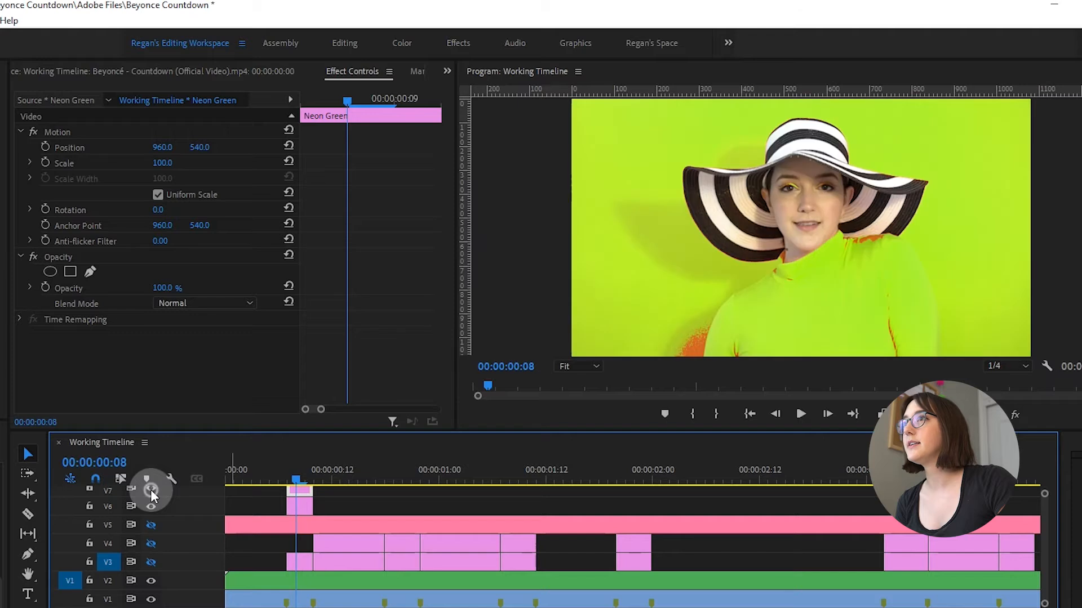
Set the V6 adjustment layer's Lightness Transform to -7.3 and Saturation Transform to -14.0 in the Change Color effect.
{"action": "left_click", "coordinate": [297, 512]}
{"action": "scroll", "coordinate": [150, 313], "scroll_direction": "down", "scroll_amount": 5}
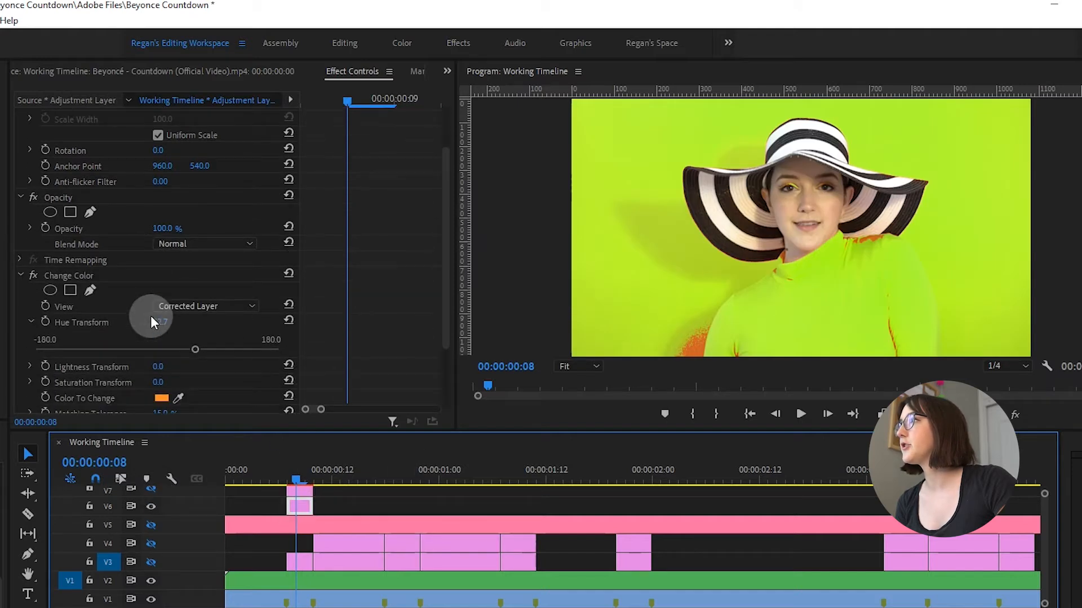
{"action": "left_click", "coordinate": [28, 288]}
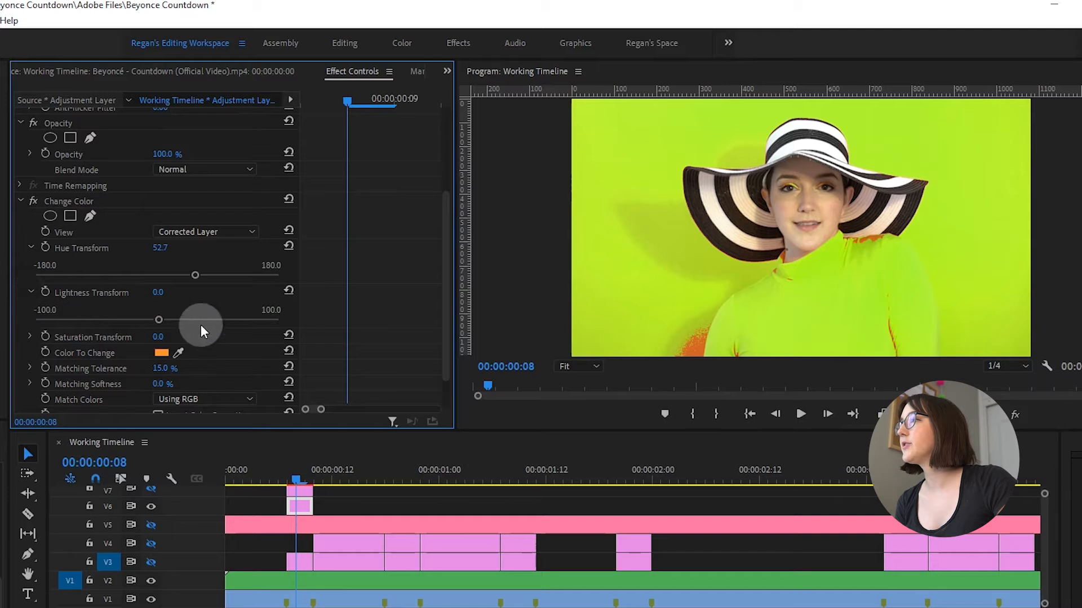
{"action": "left_click_drag", "start_coordinate": [159, 320], "coordinate": [149, 320]}
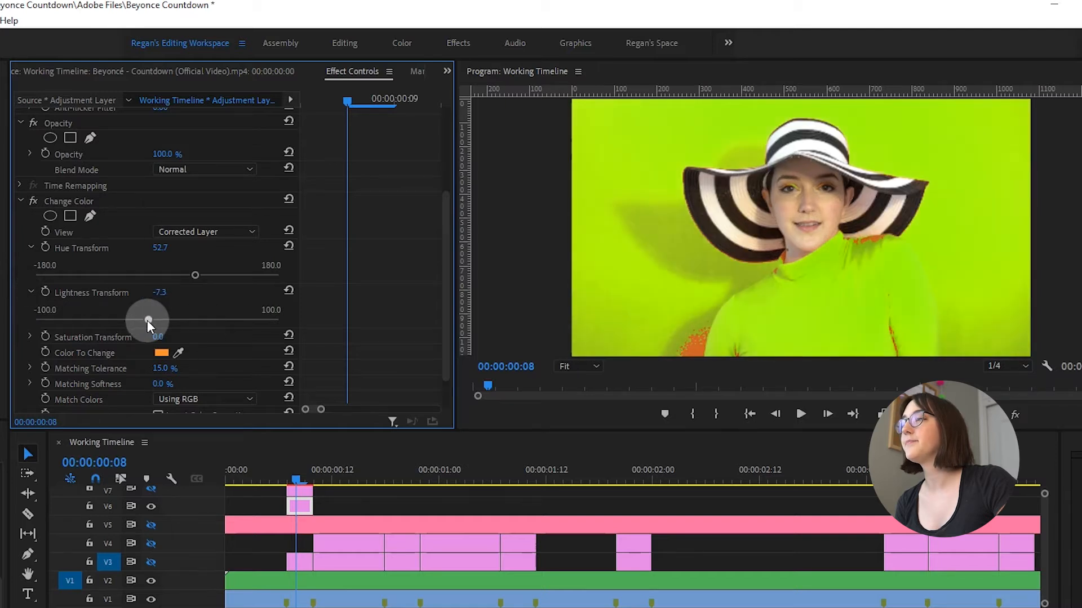
{"action": "left_click", "coordinate": [30, 337]}
{"action": "left_click_drag", "start_coordinate": [160, 365], "coordinate": [141, 366]}
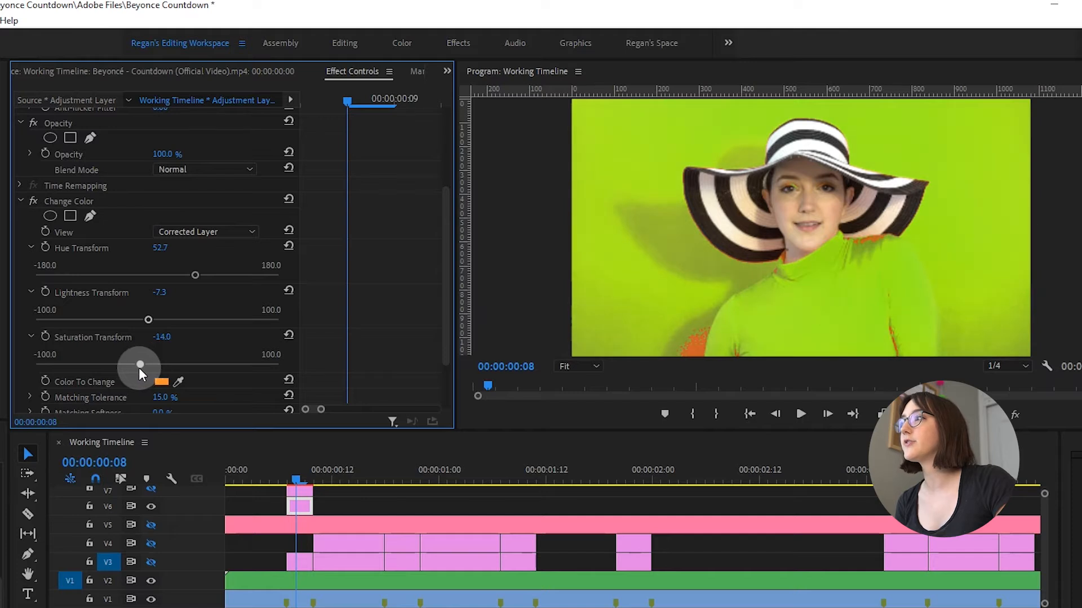
Toggle the V7 matte's visibility to compare Neon Green with the recolored footage, and reselect the V6 adjustment layer.
{"action": "left_click", "coordinate": [303, 495]}
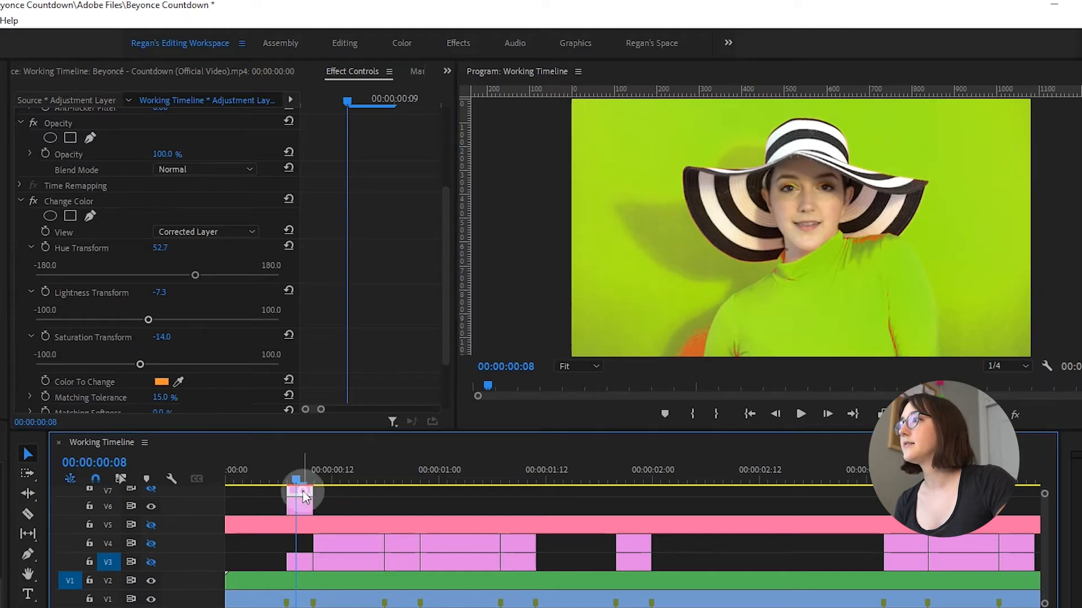
{"action": "left_click", "coordinate": [149, 489]}
{"action": "left_click", "coordinate": [149, 490]}
{"action": "left_click", "coordinate": [148, 489]}
{"action": "left_click", "coordinate": [149, 489]}
{"action": "left_click", "coordinate": [301, 510]}
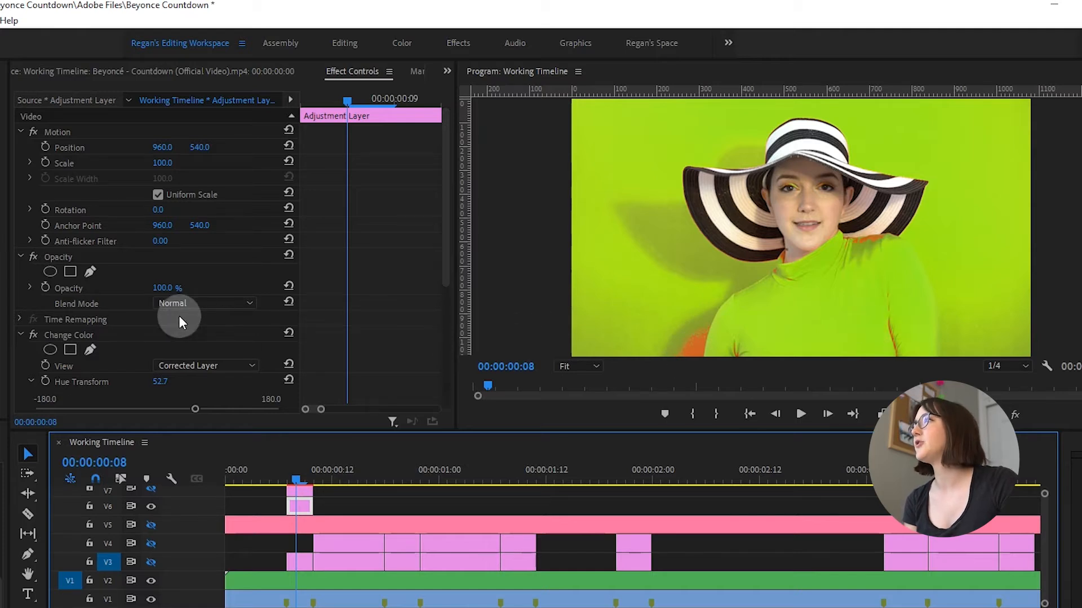
Switch the Change Color effect's View to Color Correction Mask.
{"action": "scroll", "coordinate": [210, 274], "scroll_direction": "down", "scroll_amount": 3}
{"action": "scroll", "coordinate": [210, 273], "scroll_direction": "down", "scroll_amount": 2}
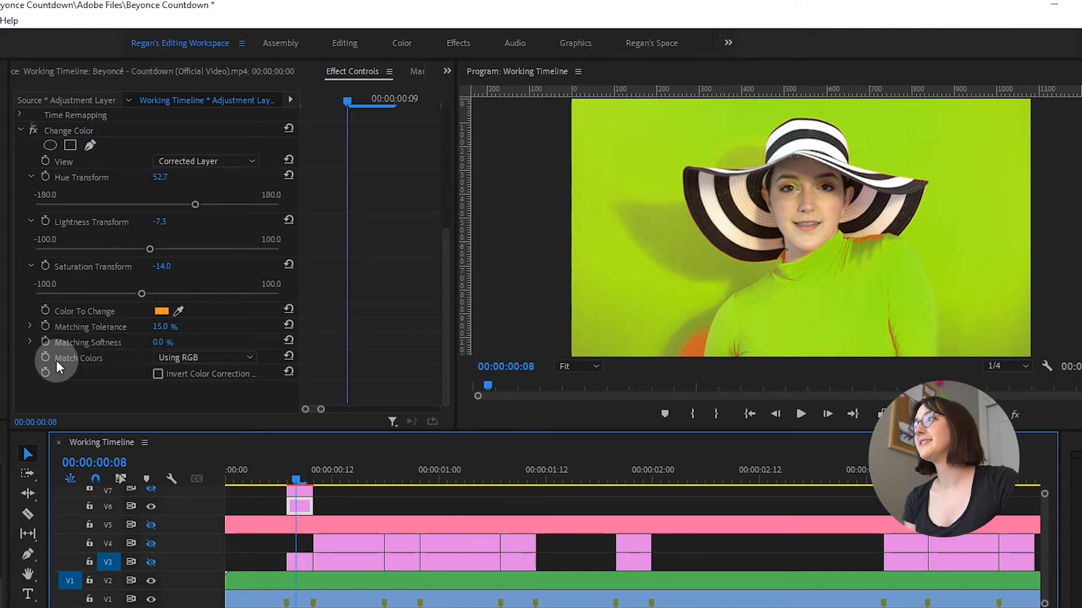
{"action": "left_click", "coordinate": [202, 158]}
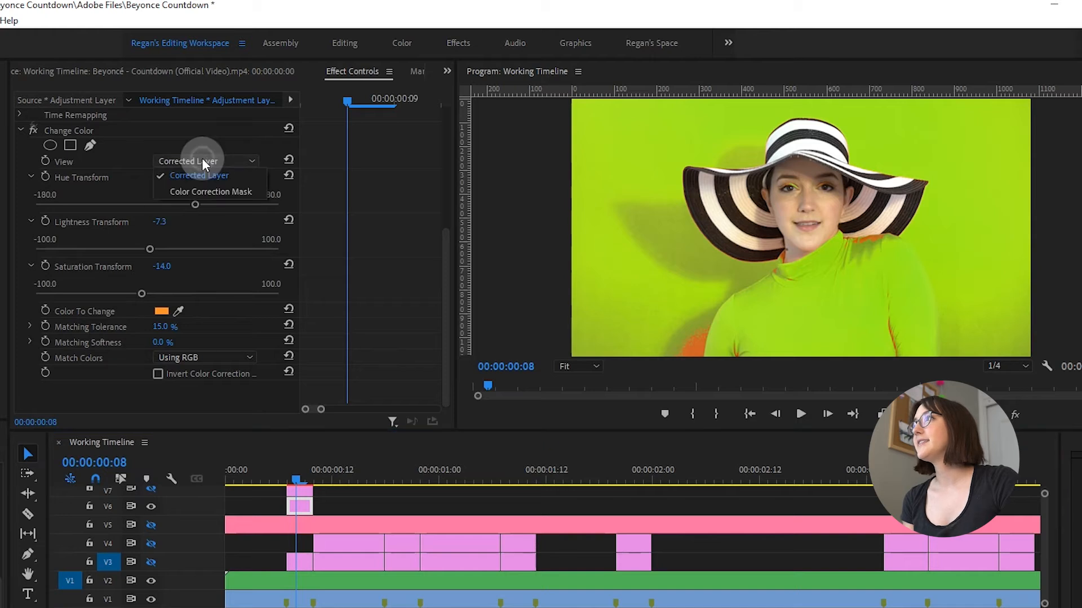
{"action": "left_click", "coordinate": [212, 192]}
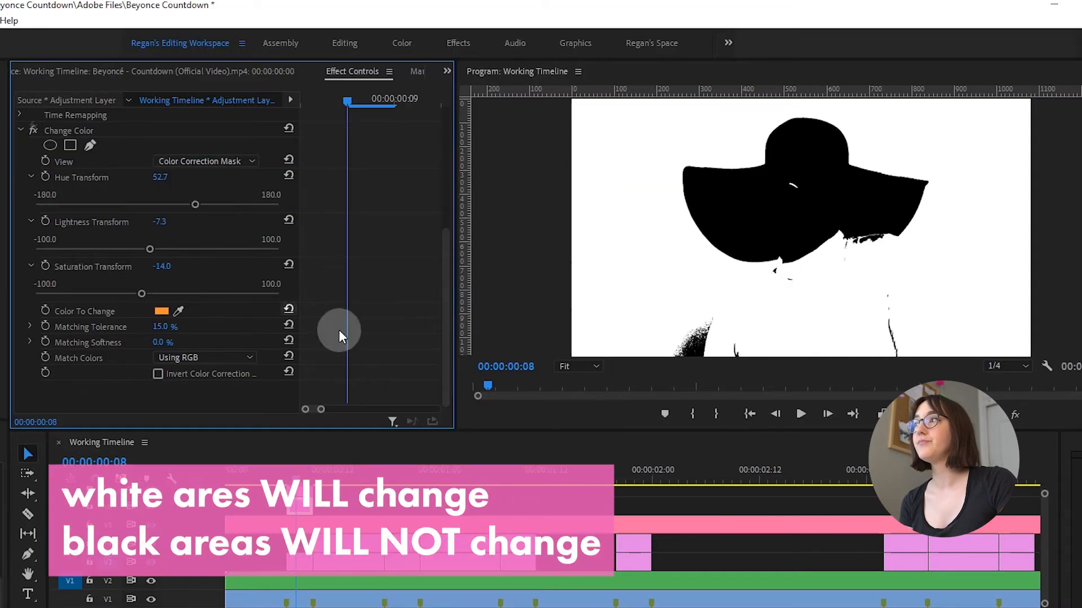
Set Match Colors to Using Chroma and return the Change Color View to Corrected Layer.
{"action": "left_click", "coordinate": [185, 356]}
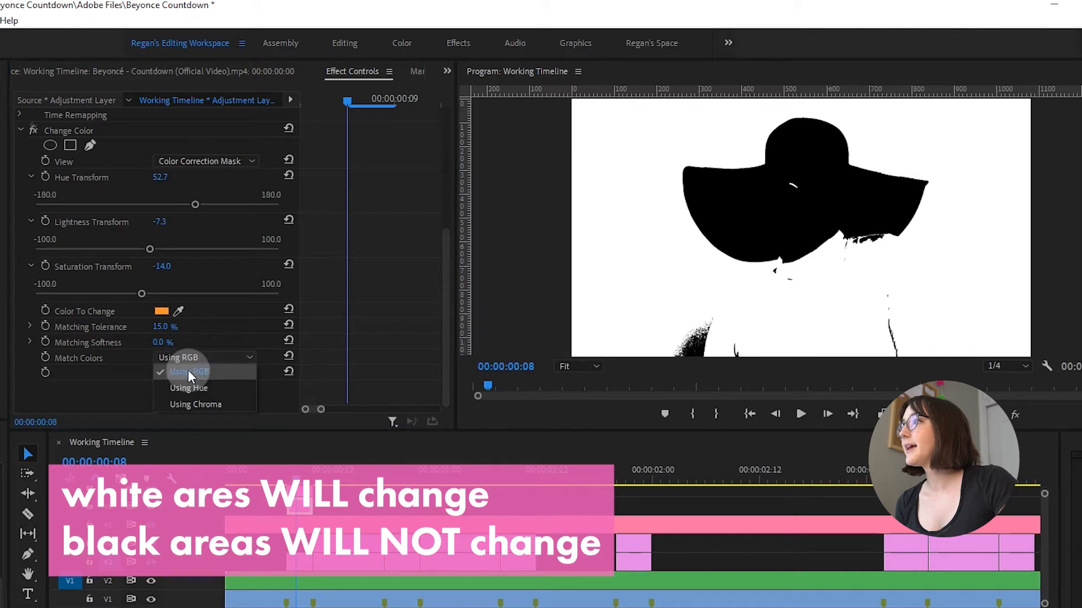
{"action": "left_click", "coordinate": [187, 406]}
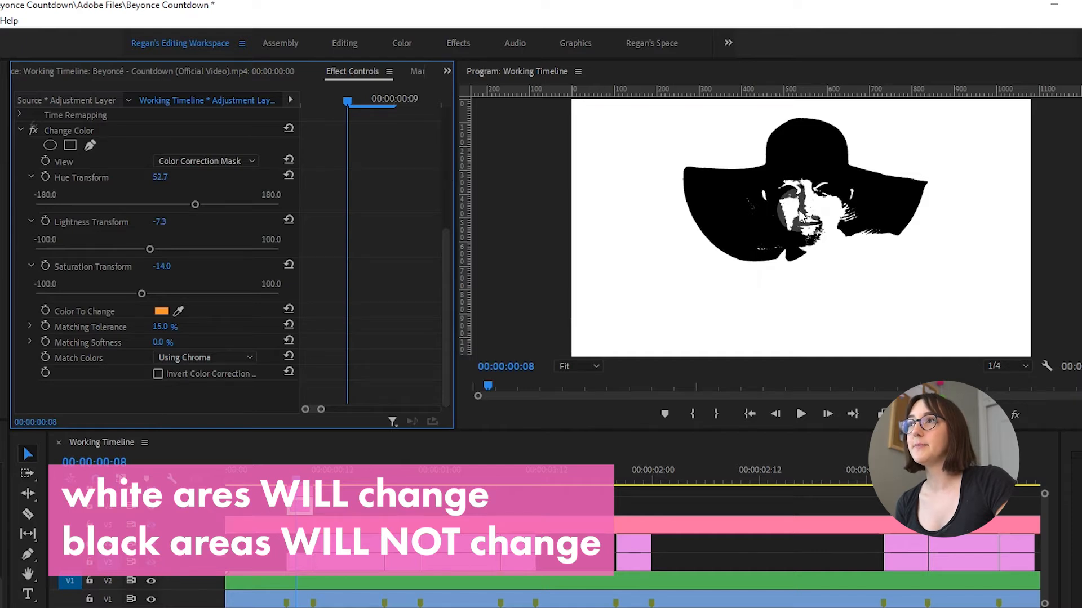
{"action": "left_click", "coordinate": [204, 168]}
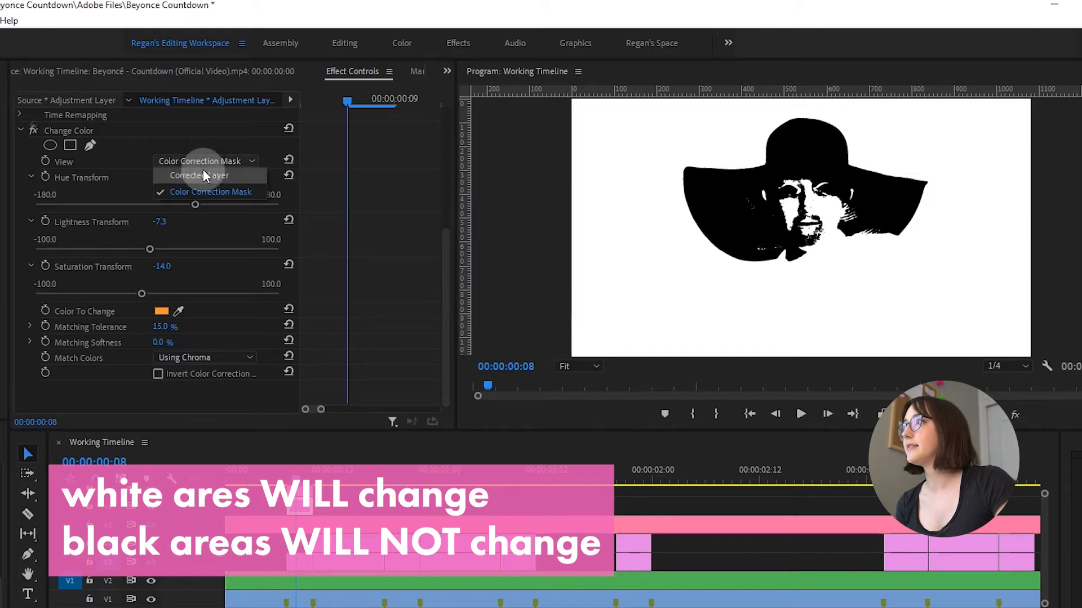
{"action": "left_click", "coordinate": [203, 170]}
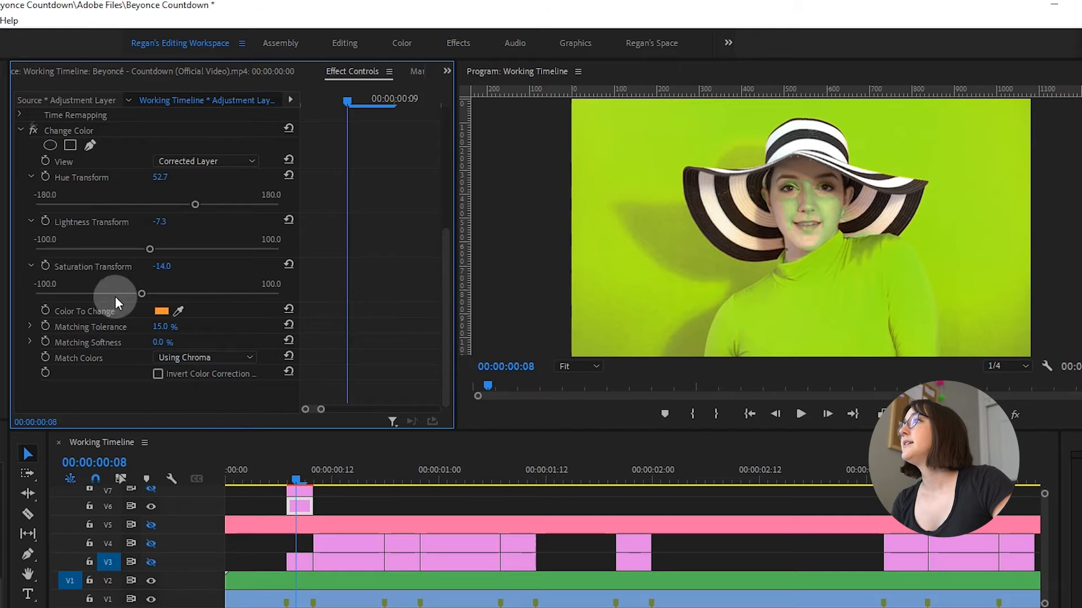
Try Matching Tolerance values of 2.4%, 39.9% and 7.6% in the Change Color effect, ending at 3.7%.
{"action": "left_click", "coordinate": [30, 326]}
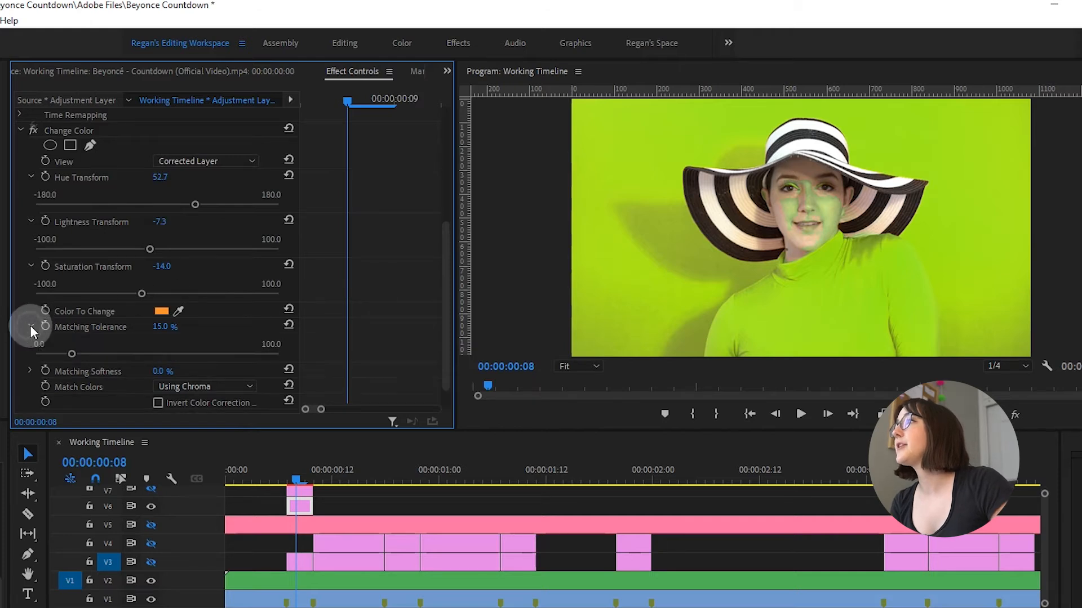
{"action": "left_click_drag", "start_coordinate": [66, 353], "coordinate": [41, 366]}
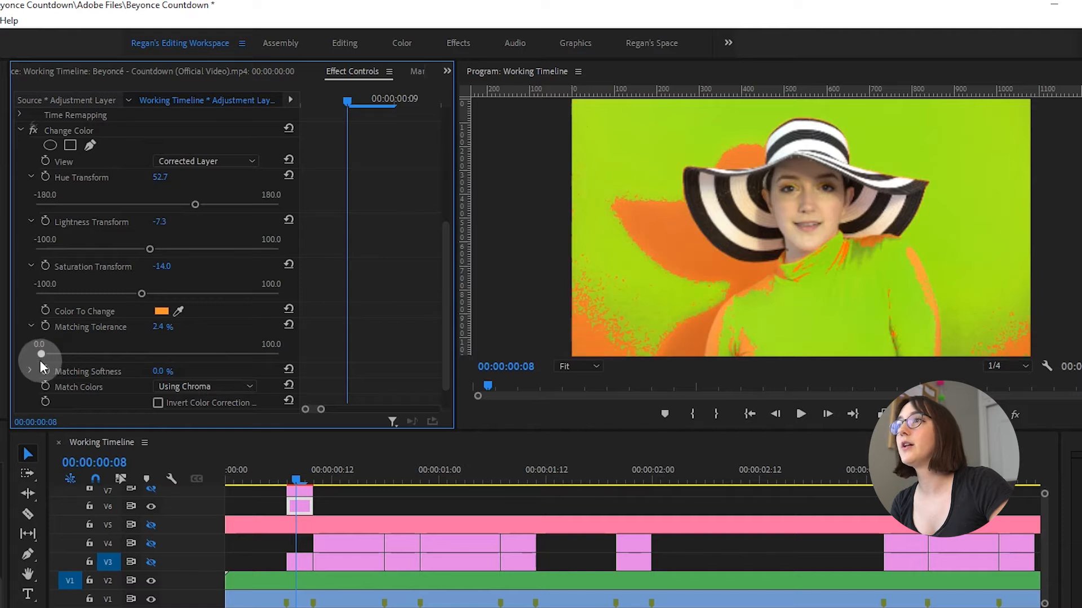
{"action": "left_click", "coordinate": [179, 311]}
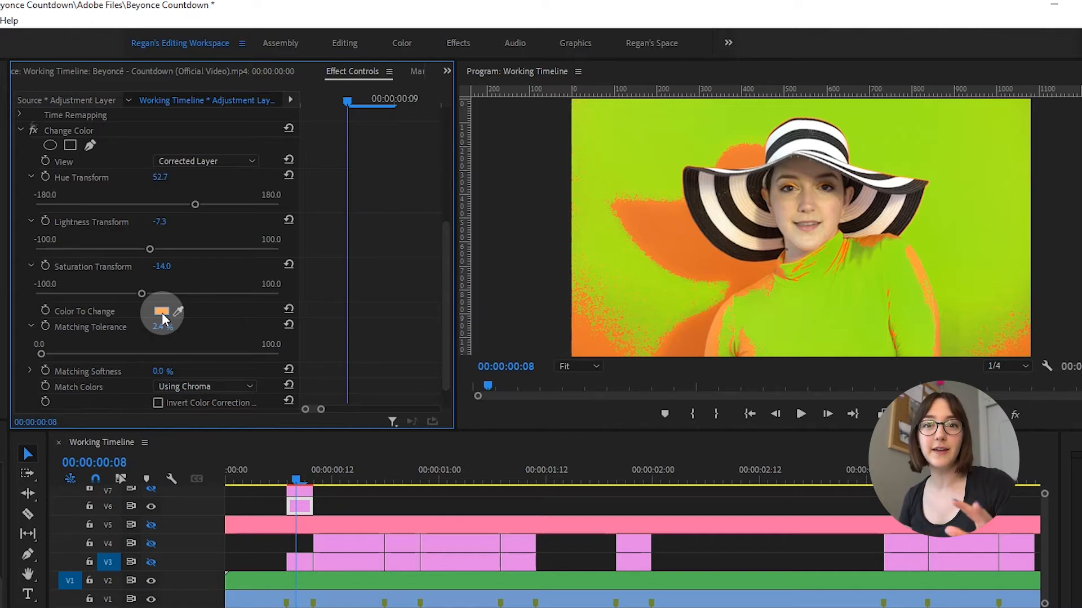
{"action": "left_click_drag", "start_coordinate": [41, 354], "coordinate": [131, 349]}
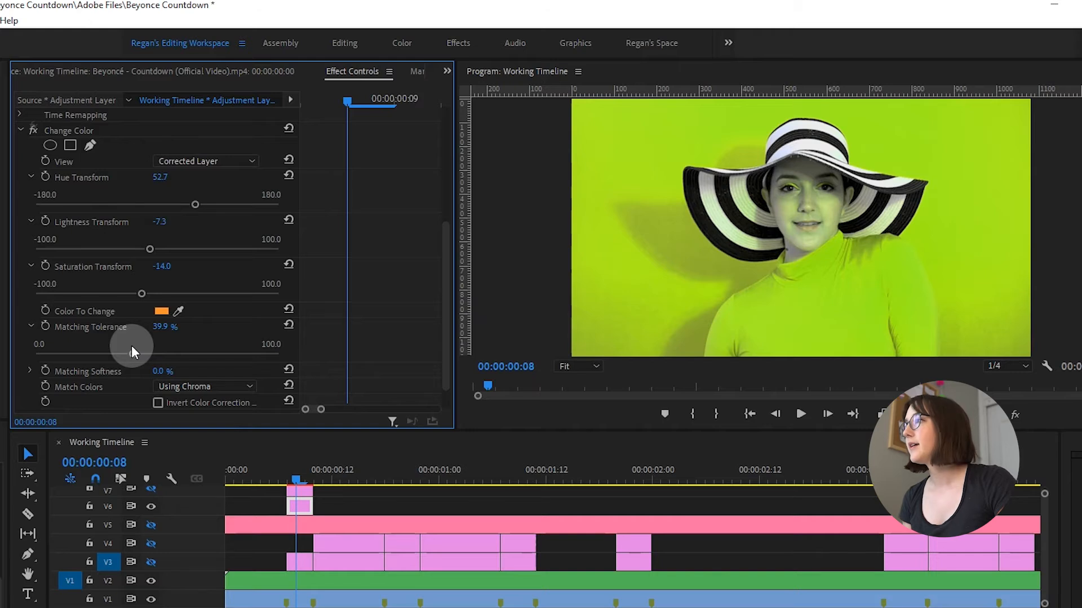
{"action": "left_click_drag", "start_coordinate": [130, 356], "coordinate": [50, 370]}
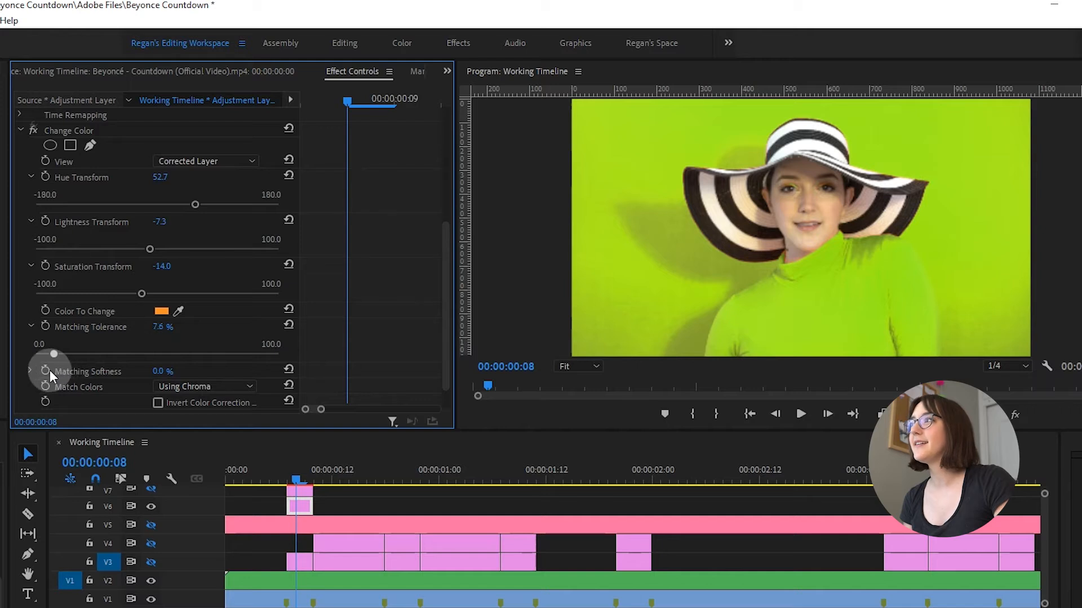
{"action": "left_click_drag", "start_coordinate": [52, 357], "coordinate": [43, 356]}
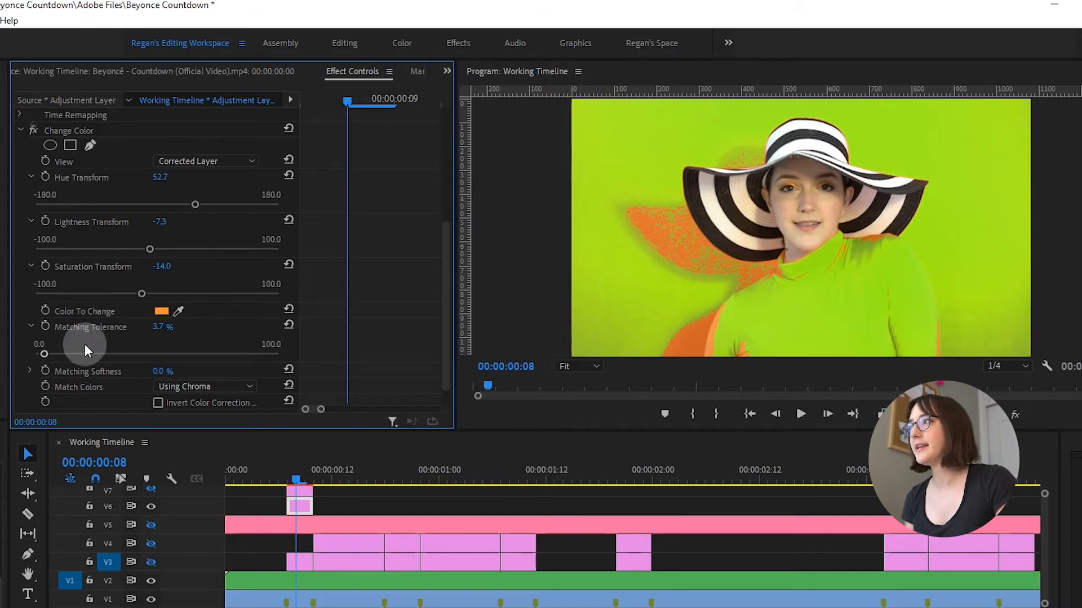
Try a Matching Softness of 5.2%, and bring both Matching Tolerance and Matching Softness down to 0%.
{"action": "left_click", "coordinate": [29, 370]}
{"action": "scroll", "coordinate": [145, 350], "scroll_direction": "down", "scroll_amount": 1}
{"action": "mouse_move", "coordinate": [41, 381]}
{"action": "left_mouse_down"}
{"action": "mouse_move", "coordinate": [67, 378]}
{"action": "mouse_move", "coordinate": [47, 383]}
{"action": "left_mouse_up"}
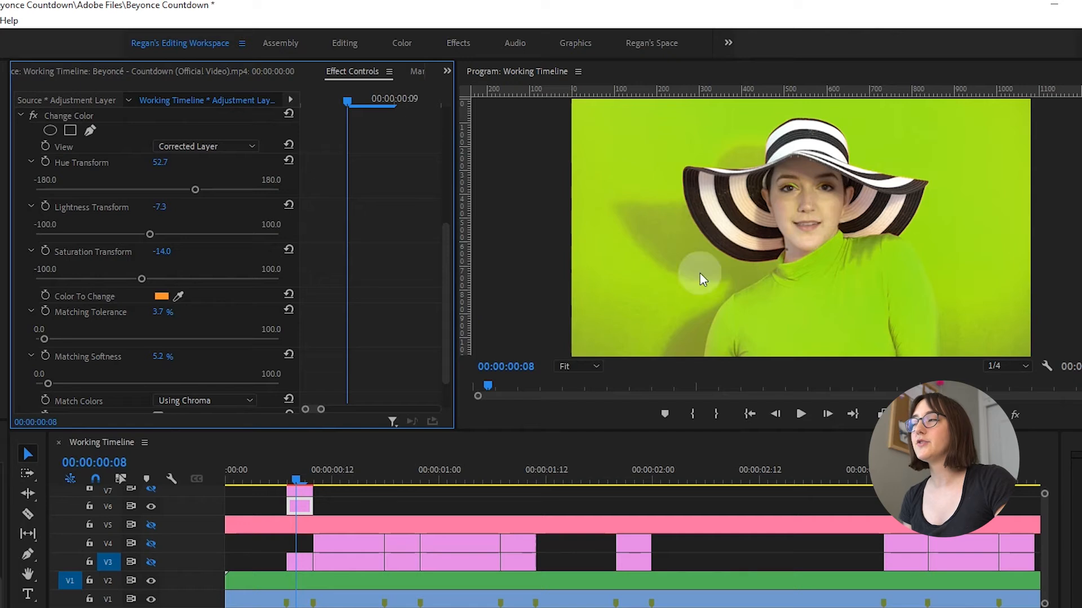
{"action": "left_click_drag", "start_coordinate": [44, 341], "coordinate": [30, 345]}
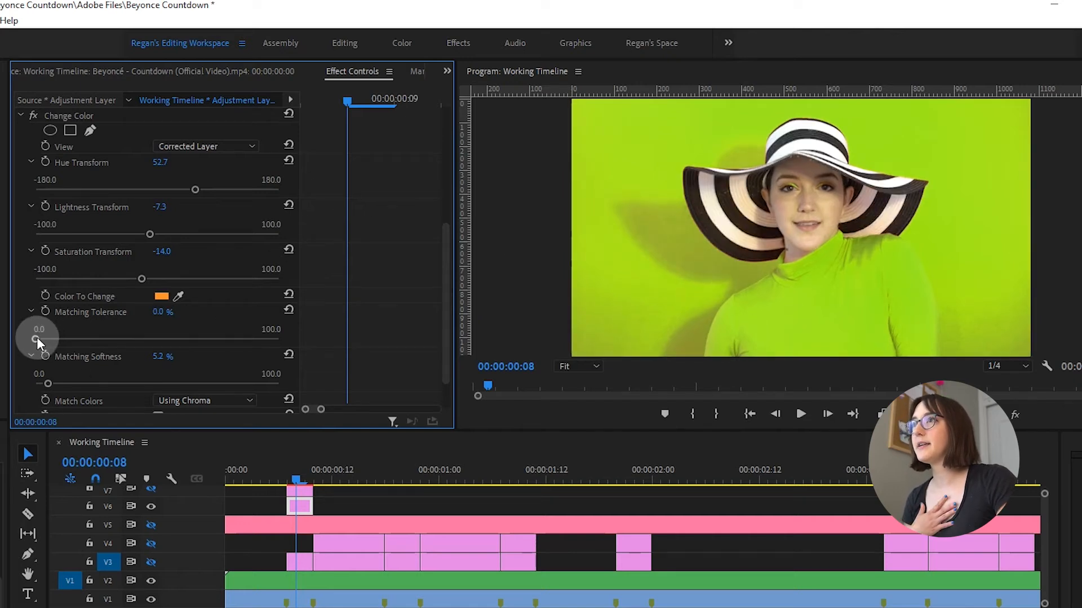
{"action": "left_click", "coordinate": [170, 369]}
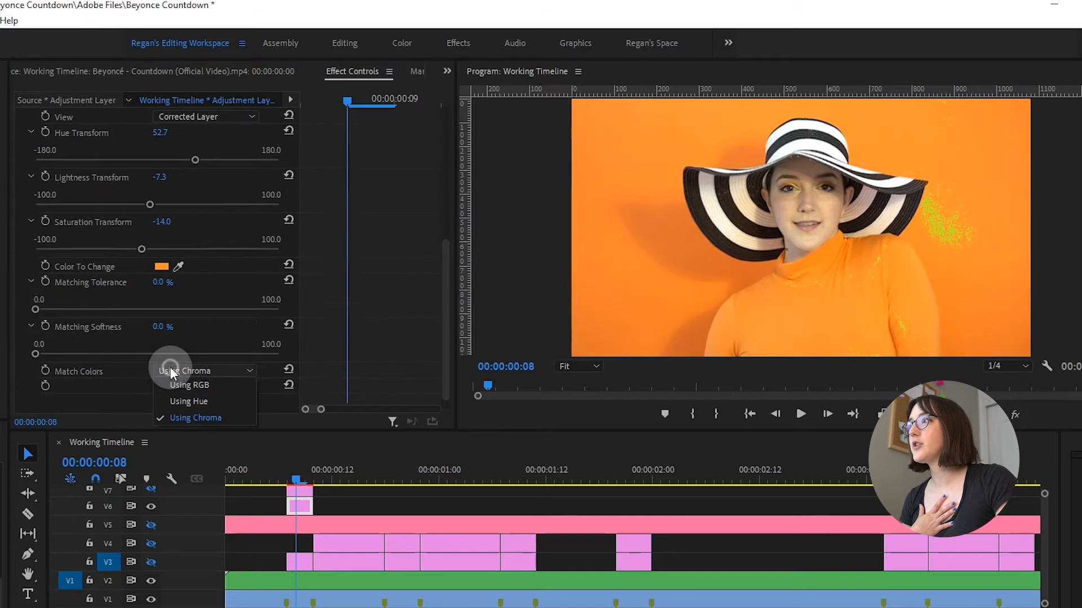
{"action": "left_click", "coordinate": [170, 369]}
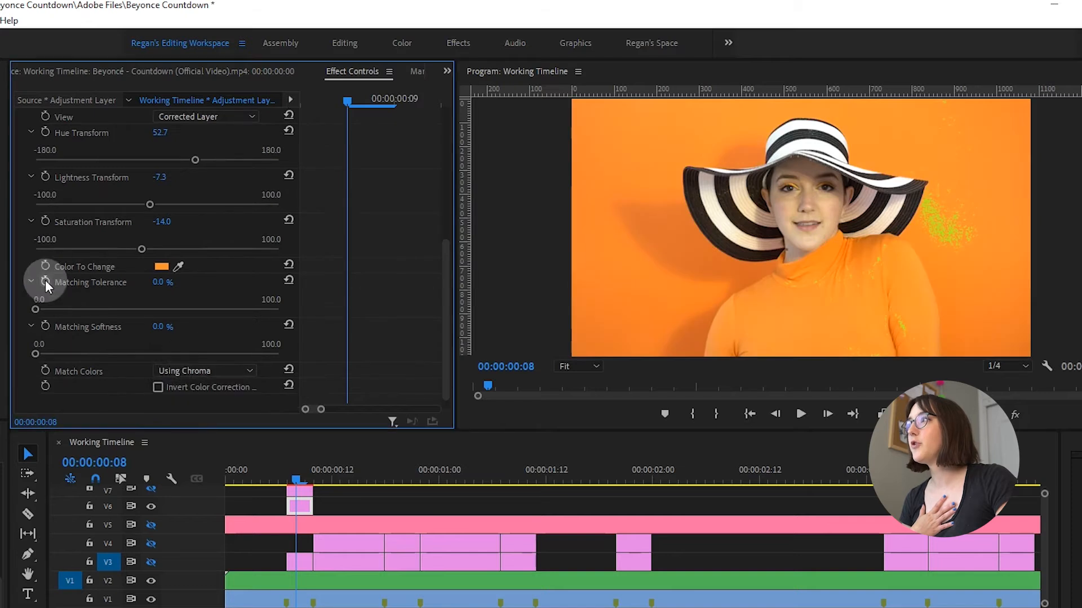
Set Matching Tolerance to 8.5% and Matching Softness to 3.7%, inspecting the face at 100% preview zoom while adjusting.
{"action": "left_click_drag", "start_coordinate": [36, 310], "coordinate": [65, 305]}
{"action": "left_click", "coordinate": [581, 366]}
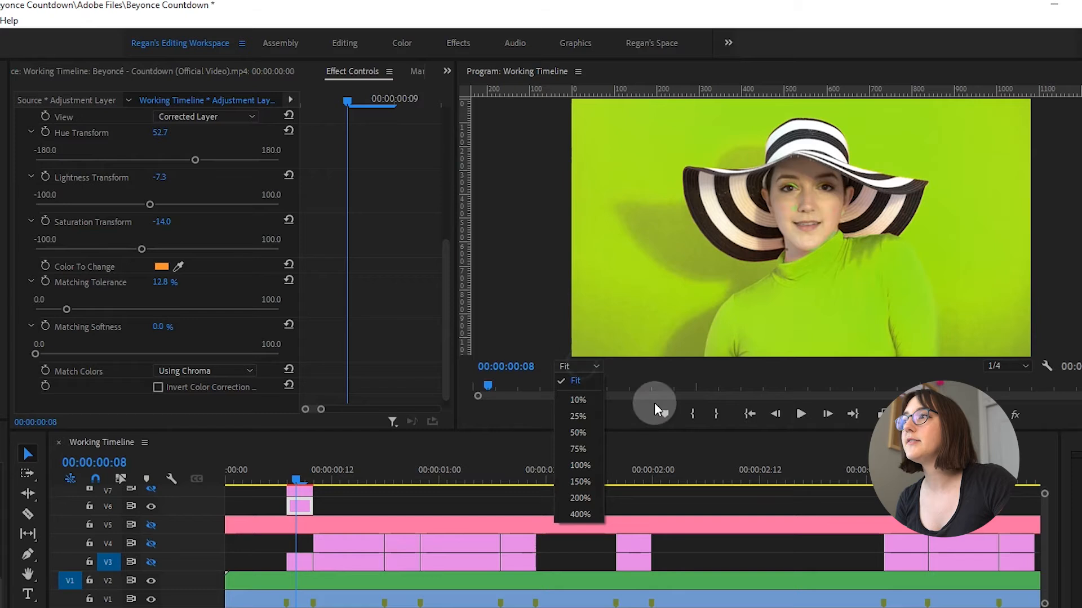
{"action": "left_click", "coordinate": [580, 465]}
{"action": "key", "text": "h"}
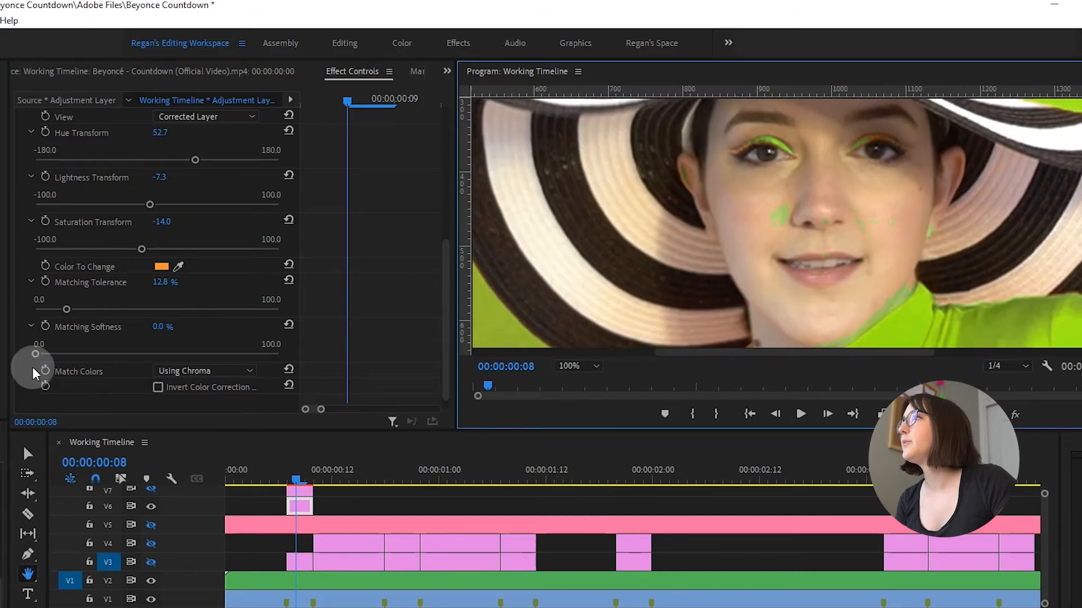
{"action": "left_click_drag", "start_coordinate": [35, 355], "coordinate": [40, 356]}
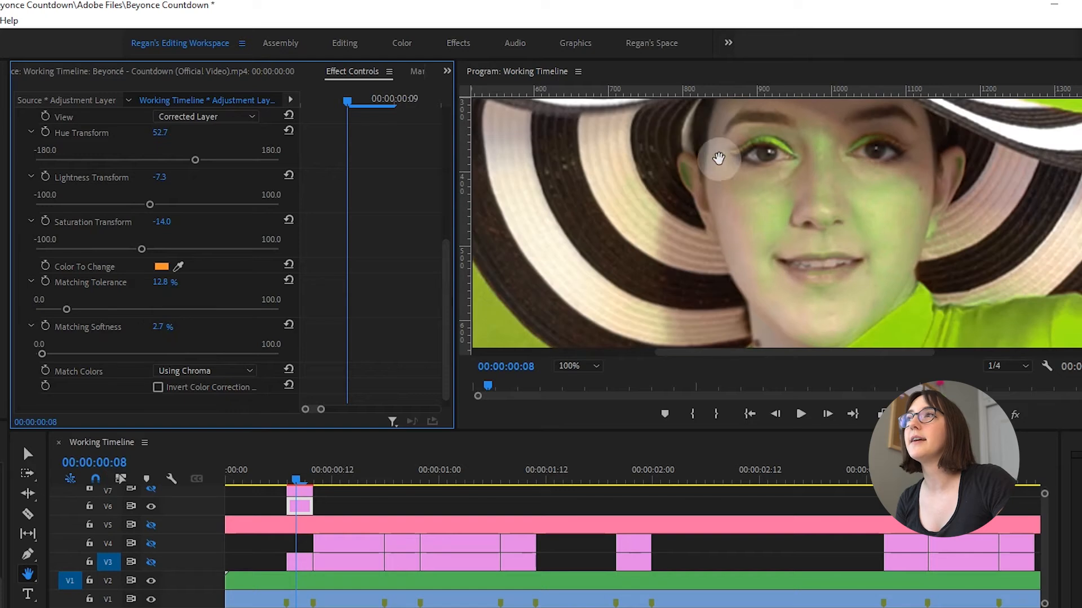
{"action": "left_click_drag", "start_coordinate": [41, 353], "coordinate": [64, 308]}
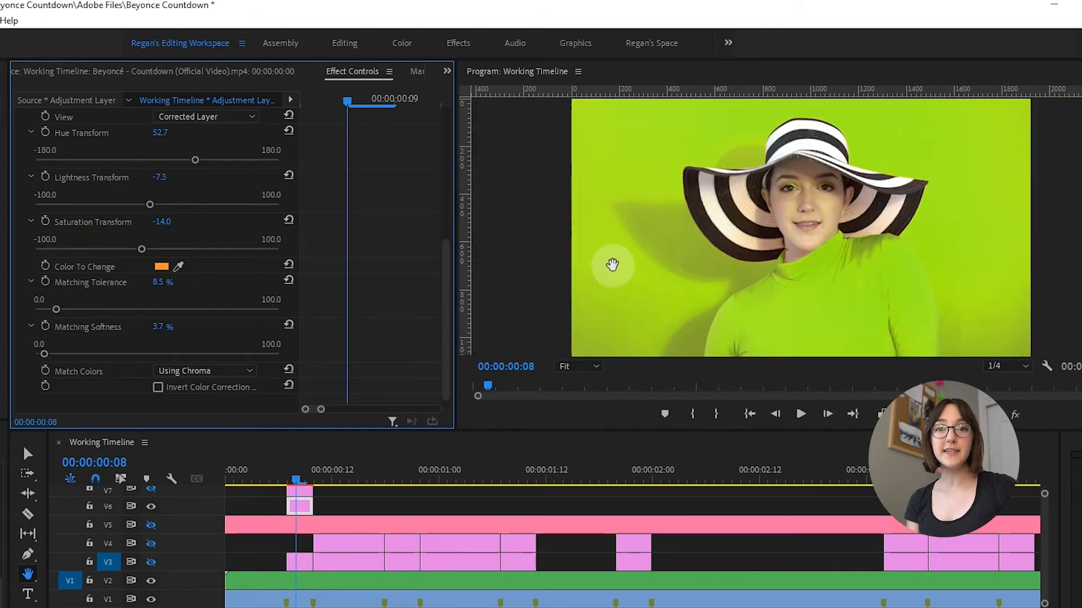
Collapse the Hue, Lightness and Saturation Transform sliders and the Matching Tolerance and Matching Softness sliders.
{"action": "scroll", "coordinate": [20, 272], "scroll_direction": "up", "scroll_amount": 3}
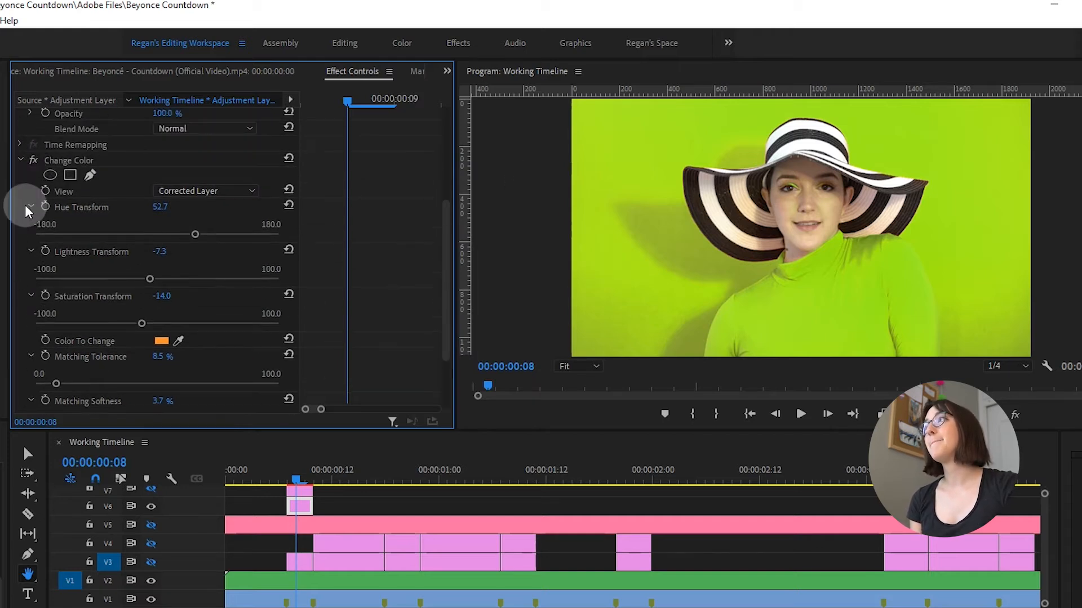
{"action": "left_click", "coordinate": [29, 206]}
{"action": "left_click", "coordinate": [31, 223]}
{"action": "left_click", "coordinate": [31, 238]}
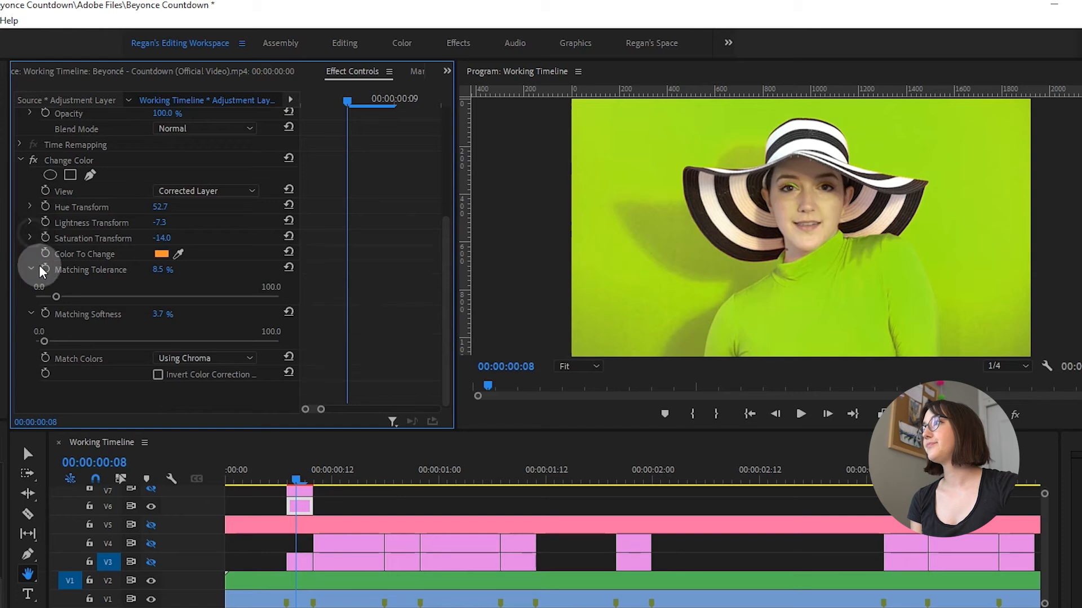
{"action": "left_click", "coordinate": [32, 269]}
{"action": "left_click", "coordinate": [30, 313]}
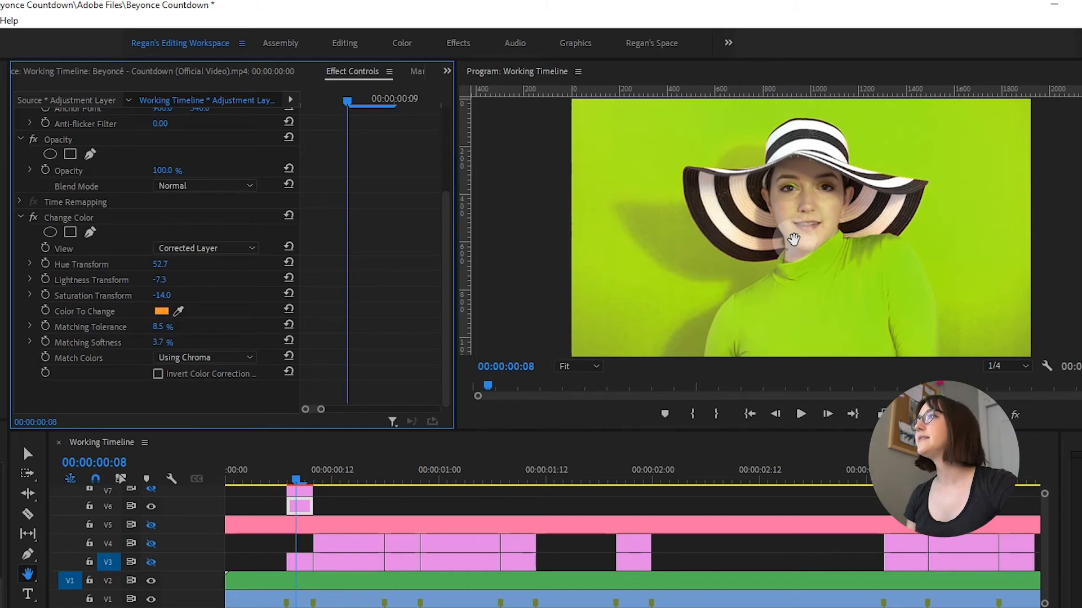
Add a free-draw mask to the Change Color effect and zoom the preview to 150% on the eyes.
{"action": "left_click", "coordinate": [92, 230]}
{"action": "left_click", "coordinate": [579, 366]}
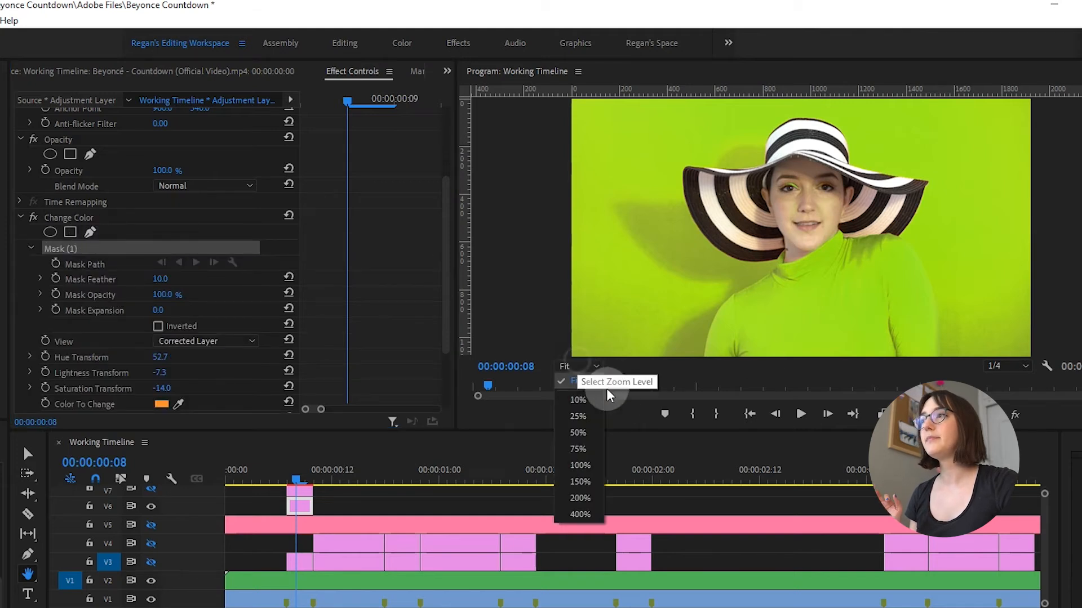
{"action": "left_click", "coordinate": [573, 487]}
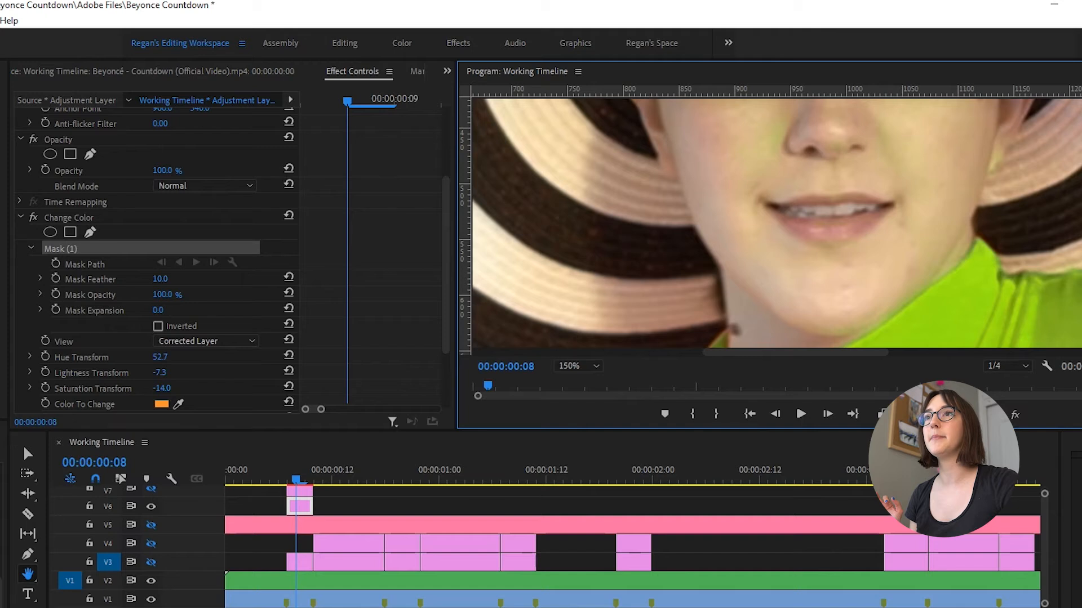
{"action": "scroll", "coordinate": [825, 225], "scroll_direction": "down", "scroll_amount": 4}
{"action": "scroll", "coordinate": [845, 225], "scroll_direction": "up", "scroll_amount": 6}
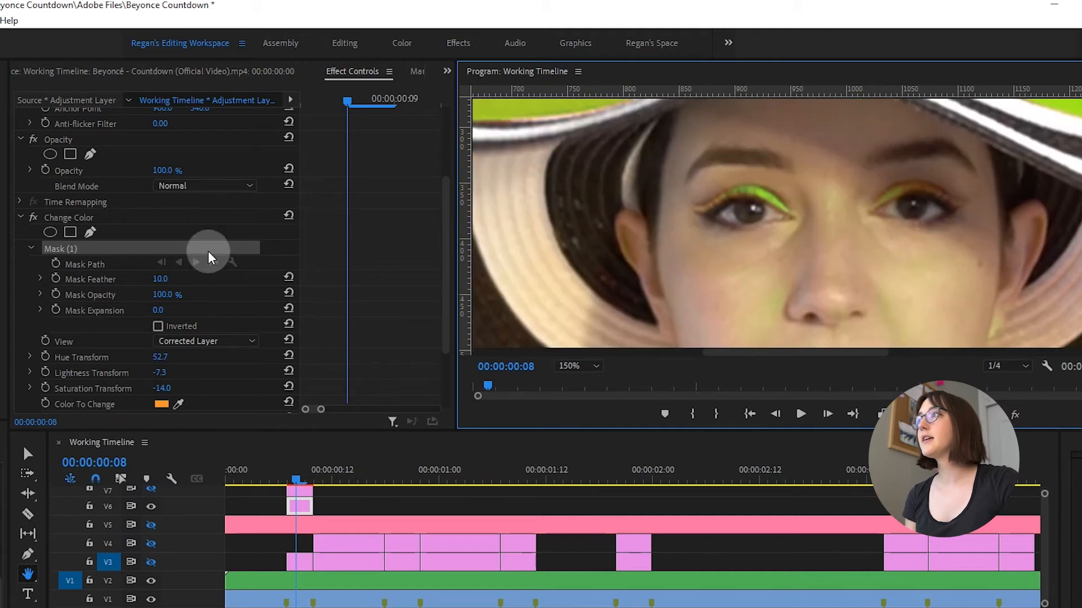
Add a second free-draw mask to the Change Color effect and delete both empty masks.
{"action": "left_click", "coordinate": [90, 233]}
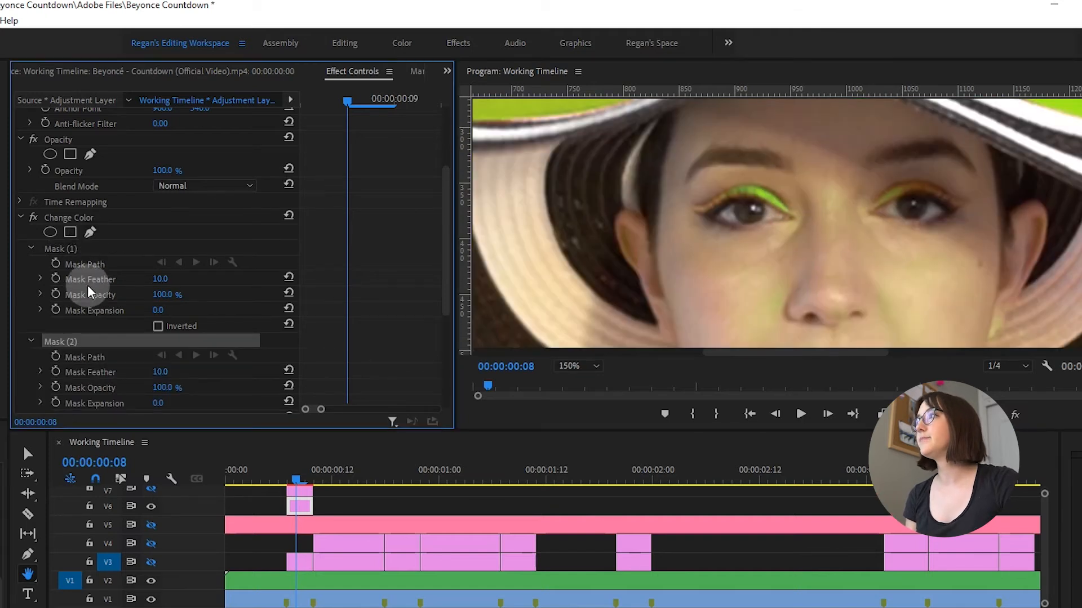
{"action": "left_click", "coordinate": [97, 249]}
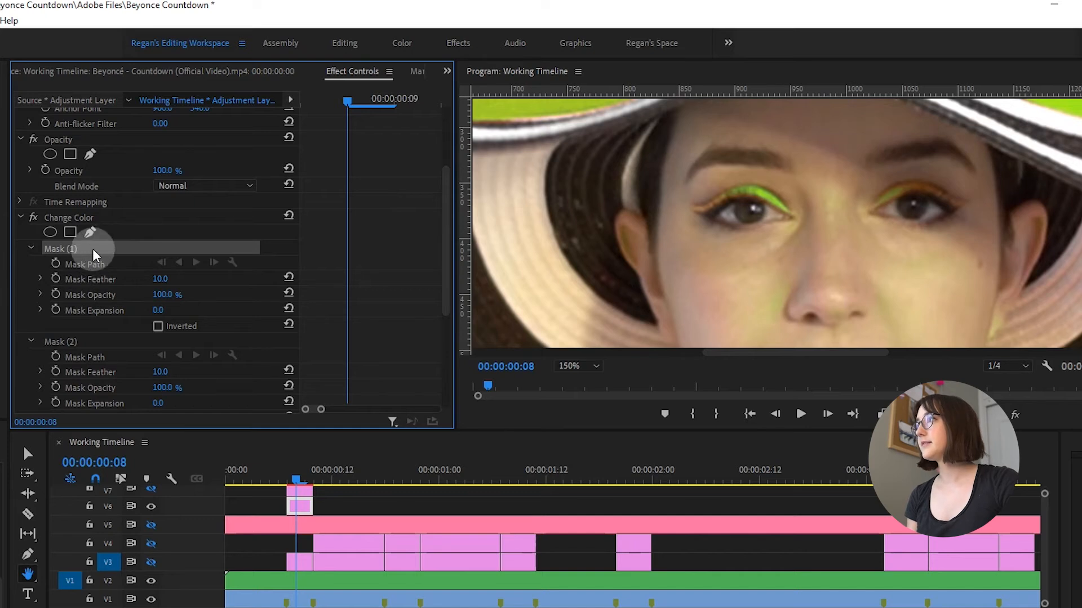
{"action": "right_click", "coordinate": [94, 252]}
{"action": "left_click", "coordinate": [129, 368]}
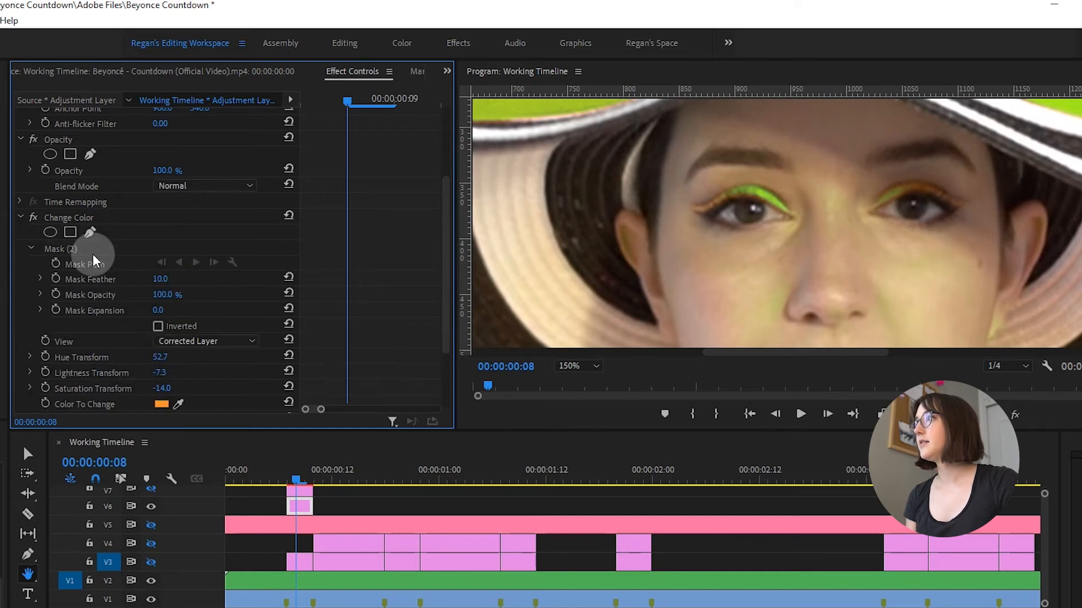
{"action": "right_click", "coordinate": [93, 252]}
{"action": "left_click", "coordinate": [127, 371]}
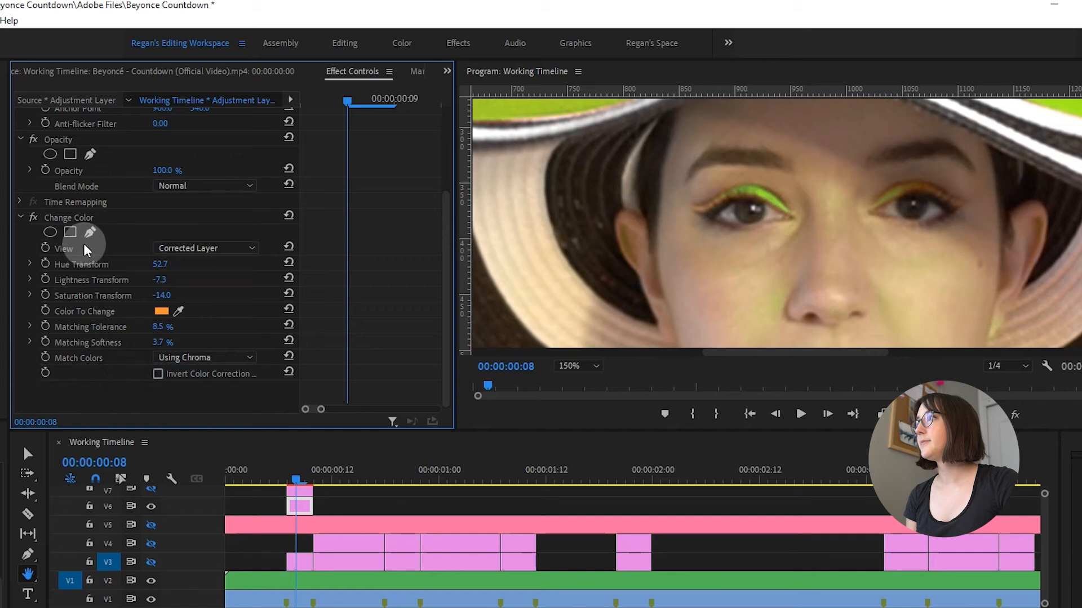
Draw a closed free-draw mask on the Change Color effect around the eye with the green-tinted eyeshadow, and nudge it over the eye.
{"action": "left_click", "coordinate": [90, 233]}
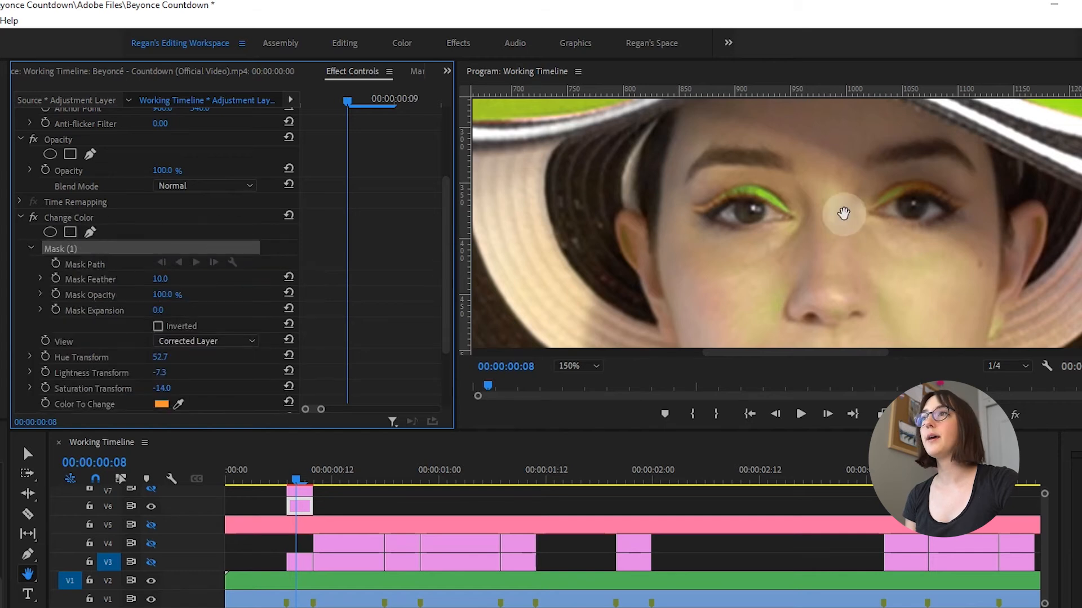
{"action": "left_click", "coordinate": [797, 208]}
{"action": "left_click_drag", "start_coordinate": [790, 195], "coordinate": [721, 240]}
{"action": "left_click_drag", "start_coordinate": [683, 207], "coordinate": [729, 179]}
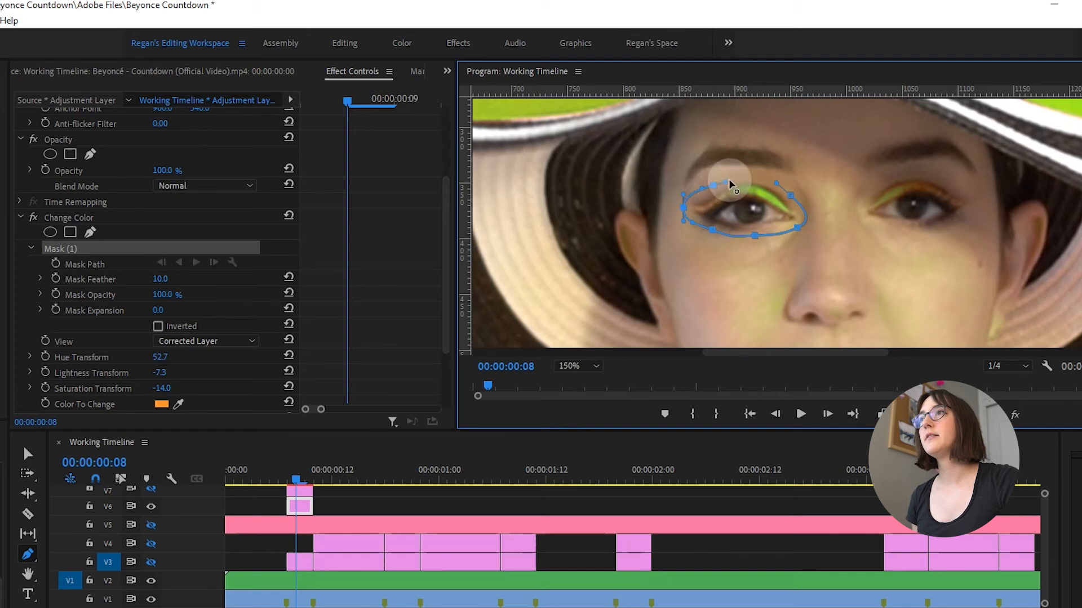
{"action": "left_click", "coordinate": [794, 201]}
{"action": "left_click_drag", "start_coordinate": [793, 197], "coordinate": [806, 212]}
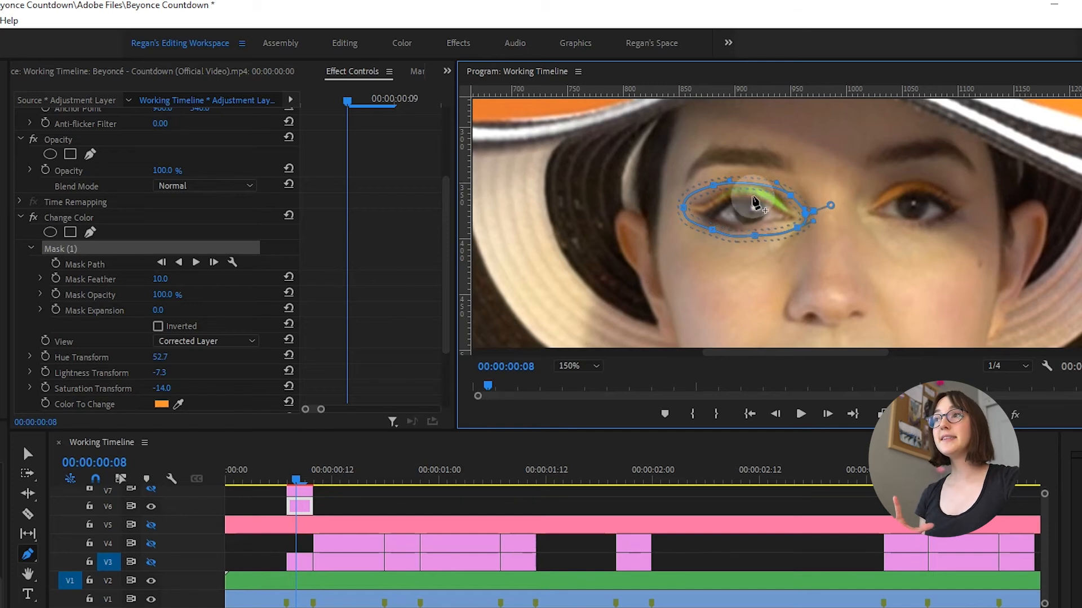
{"action": "left_click_drag", "start_coordinate": [754, 210], "coordinate": [752, 203]}
{"action": "left_click", "coordinate": [595, 366]}
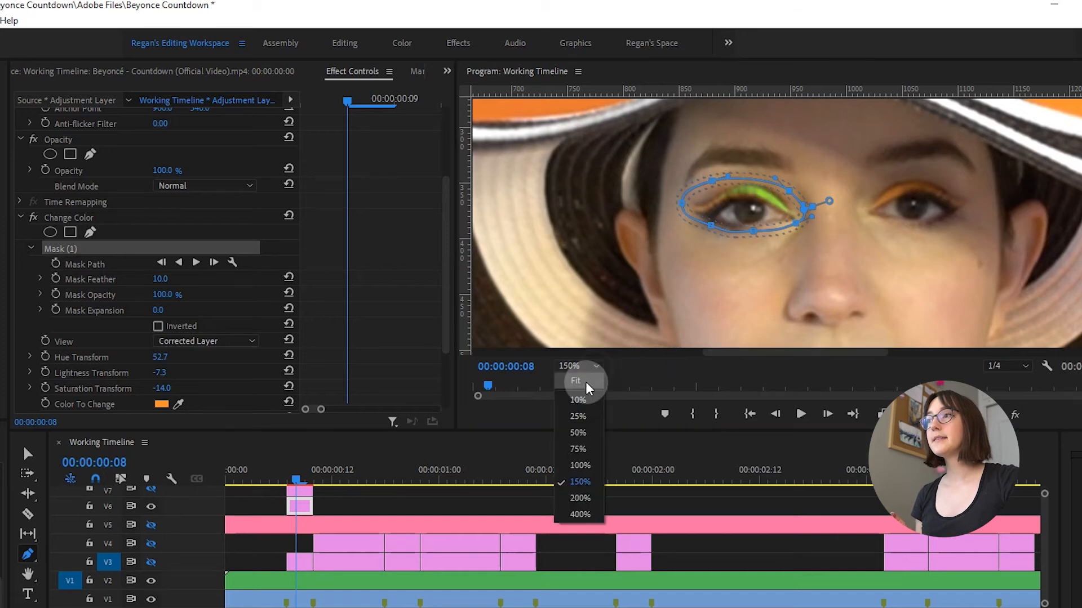
Draw a second closed free-draw mask on the Change Color effect around the other eye, with the preview at 100%.
{"action": "left_click", "coordinate": [580, 399]}
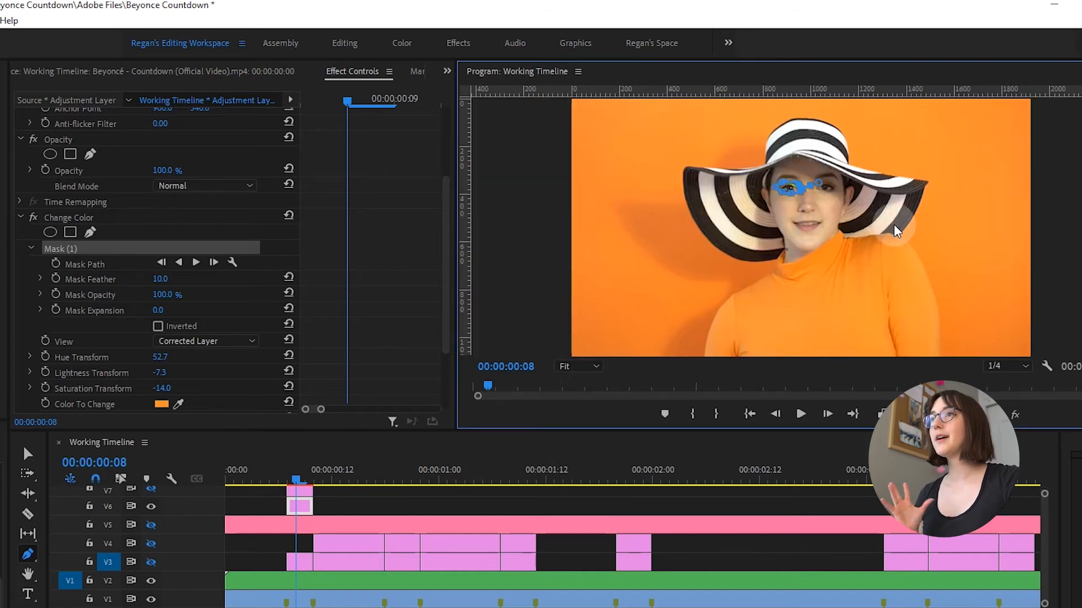
{"action": "left_click", "coordinate": [580, 367]}
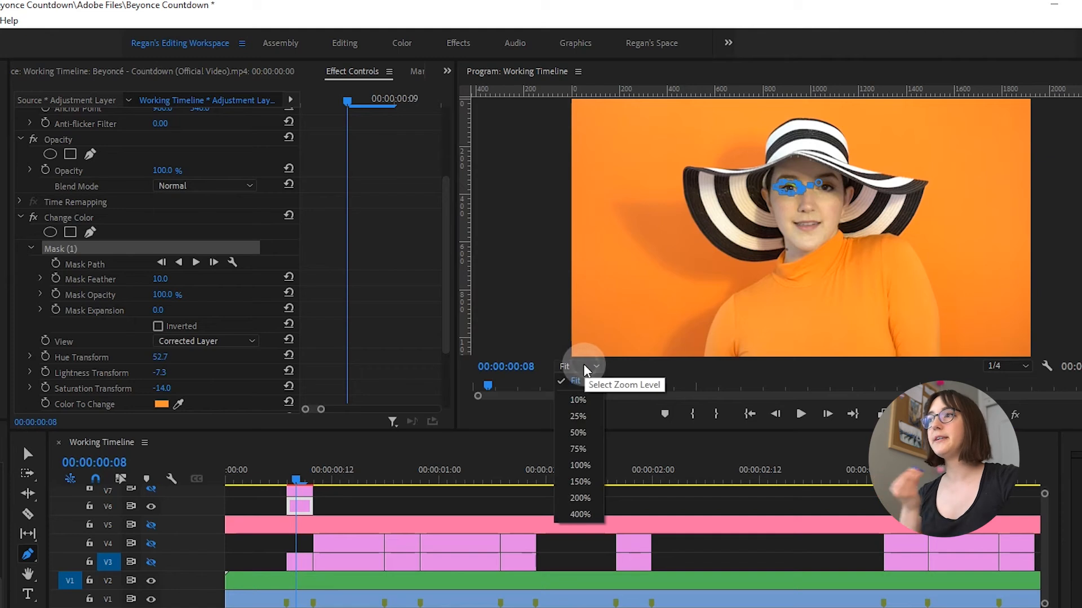
{"action": "left_click", "coordinate": [587, 460]}
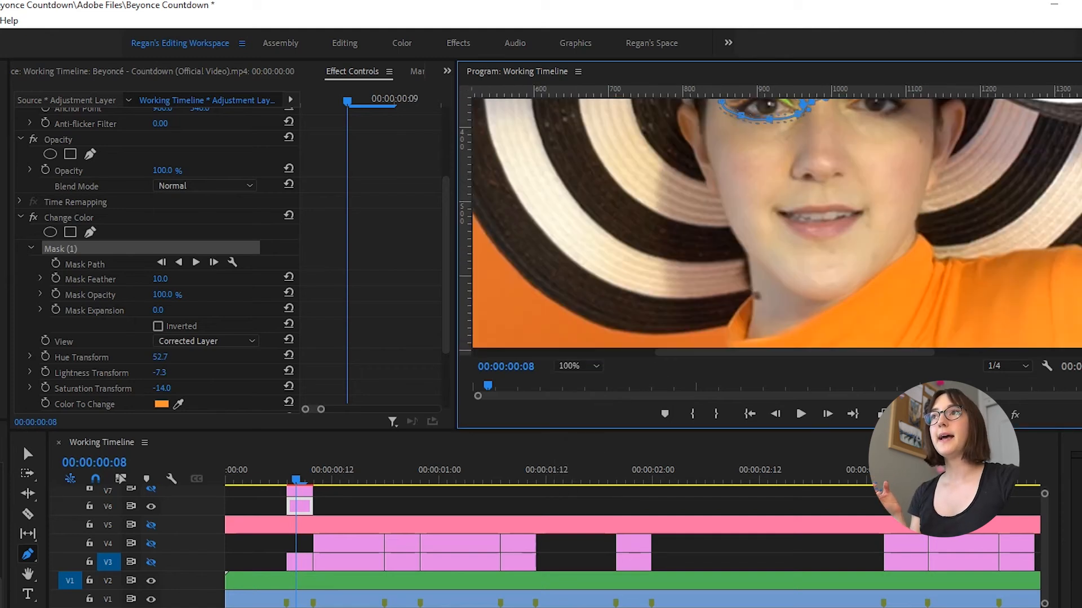
{"action": "left_click", "coordinate": [32, 247]}
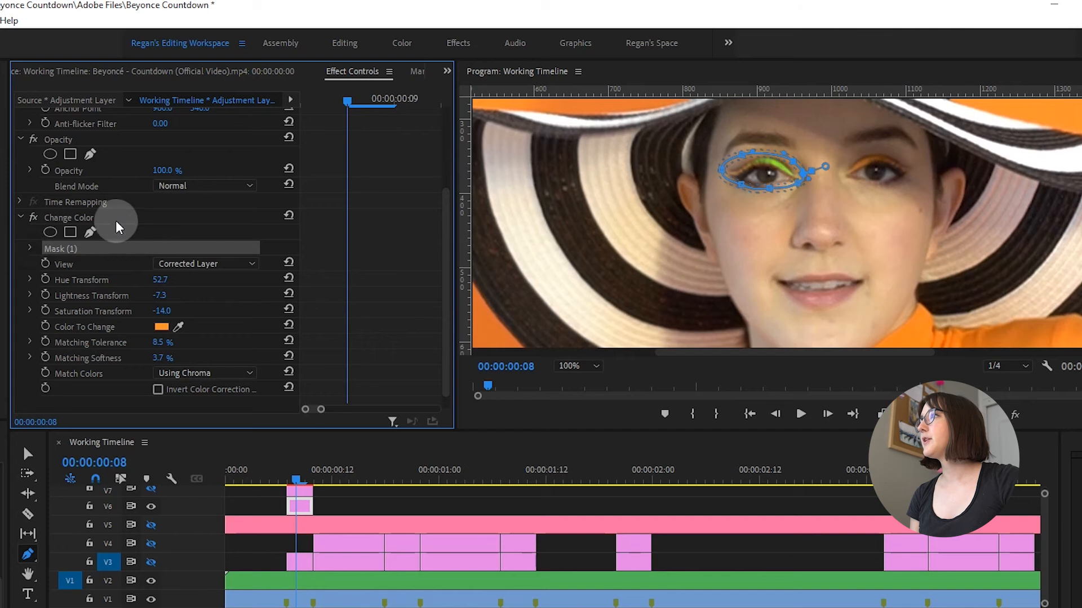
{"action": "left_click", "coordinate": [89, 233]}
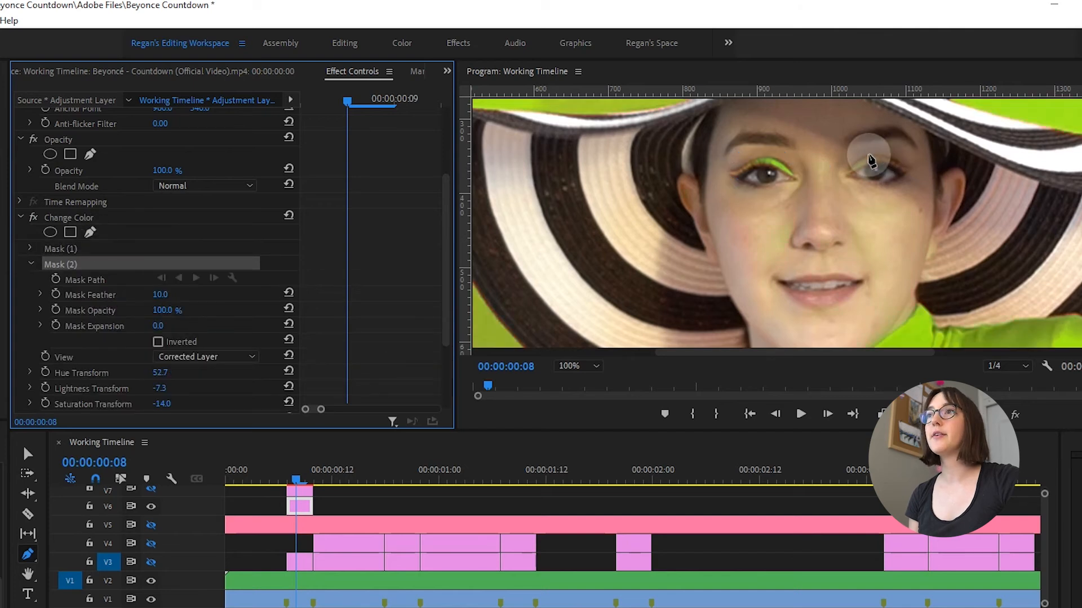
{"action": "mouse_move", "coordinate": [877, 149]}
{"action": "left_mouse_down"}
{"action": "mouse_move", "coordinate": [921, 166]}
{"action": "mouse_move", "coordinate": [900, 190]}
{"action": "mouse_move", "coordinate": [865, 195]}
{"action": "mouse_move", "coordinate": [839, 181]}
{"action": "mouse_move", "coordinate": [849, 157]}
{"action": "mouse_move", "coordinate": [890, 145]}
{"action": "left_mouse_up"}
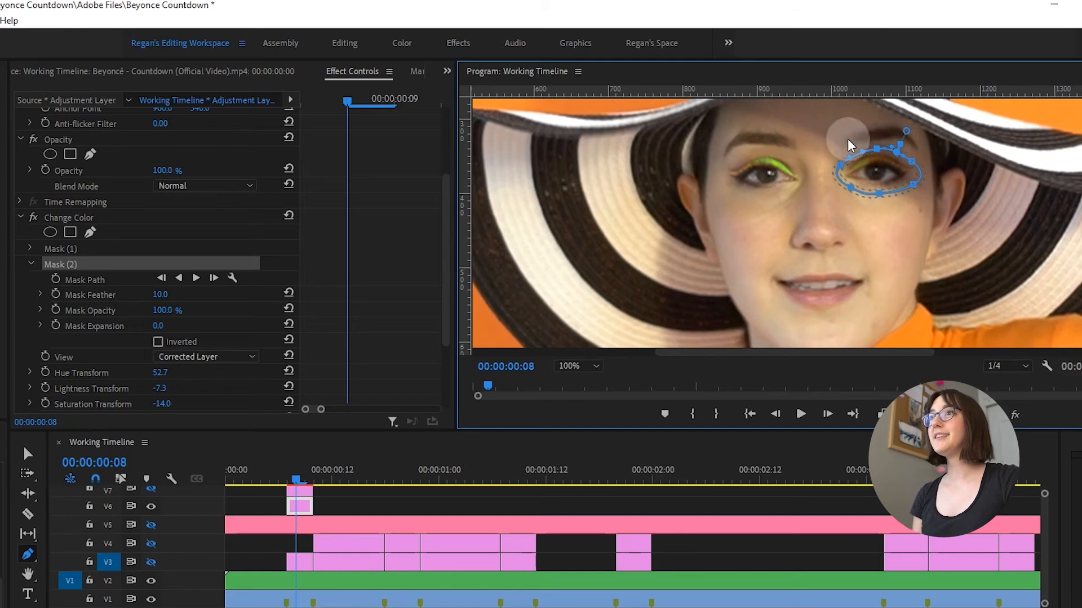
Set the Change Color effect's Matching Tolerance to 10.4%.
{"action": "left_click_drag", "start_coordinate": [443, 242], "coordinate": [435, 301]}
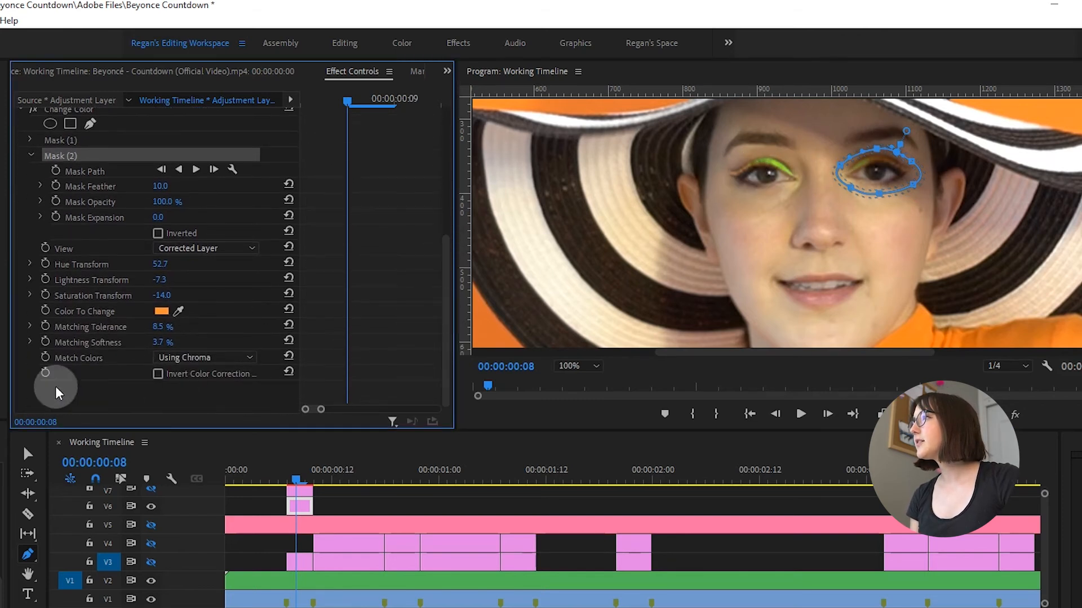
{"action": "left_click", "coordinate": [31, 326]}
{"action": "left_click_drag", "start_coordinate": [61, 359], "coordinate": [62, 361]}
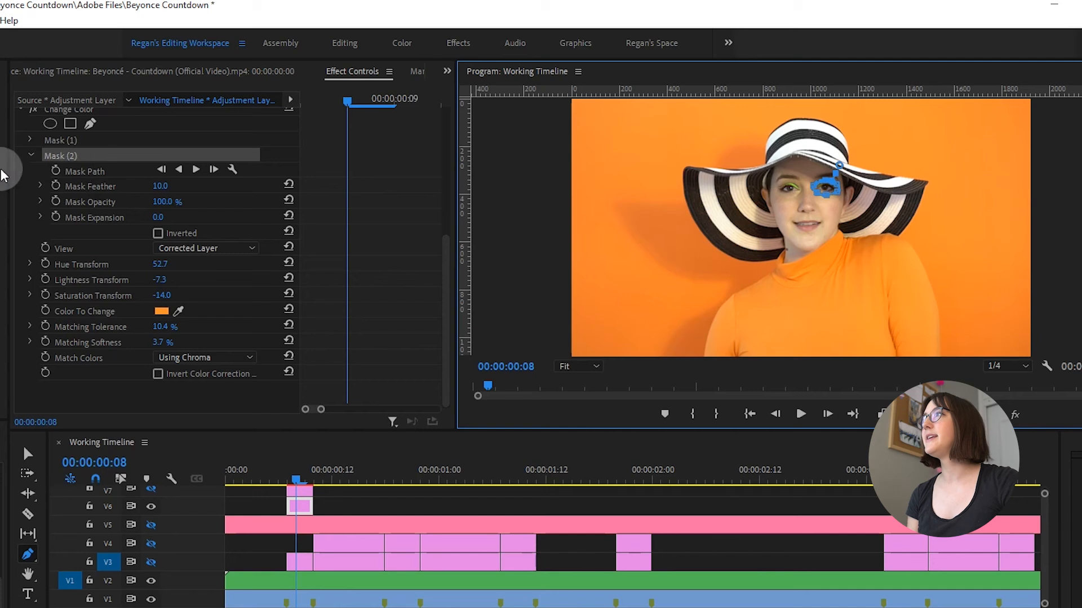
Add an ellipse mask to the Change Color effect, position it over the face, and adjust its upper and lower edges.
{"action": "left_click", "coordinate": [30, 156]}
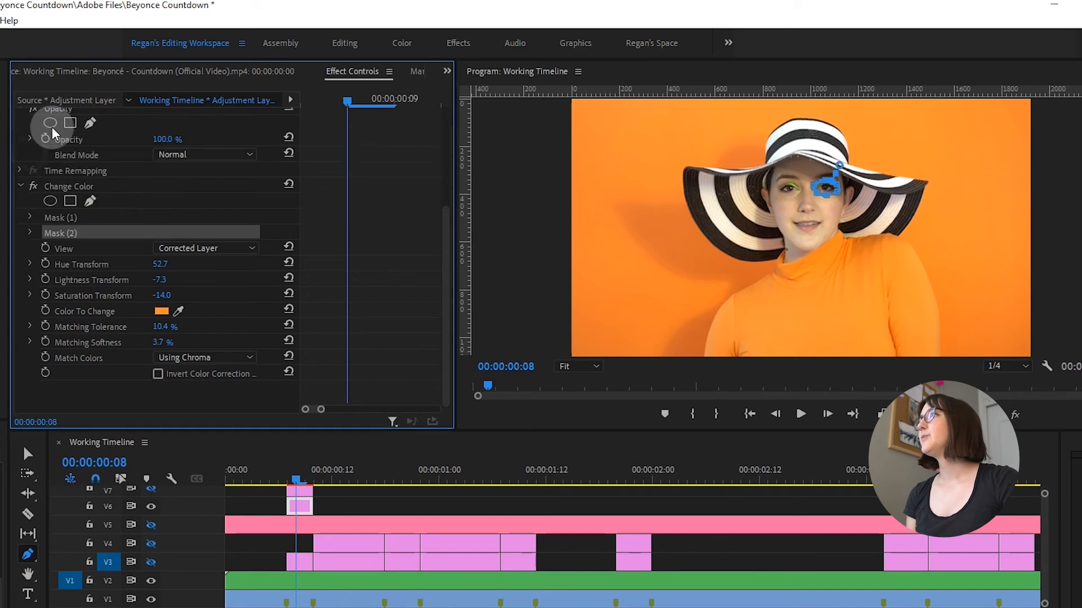
{"action": "left_click", "coordinate": [50, 201]}
{"action": "left_click", "coordinate": [827, 251]}
{"action": "left_click_drag", "start_coordinate": [826, 250], "coordinate": [829, 234]}
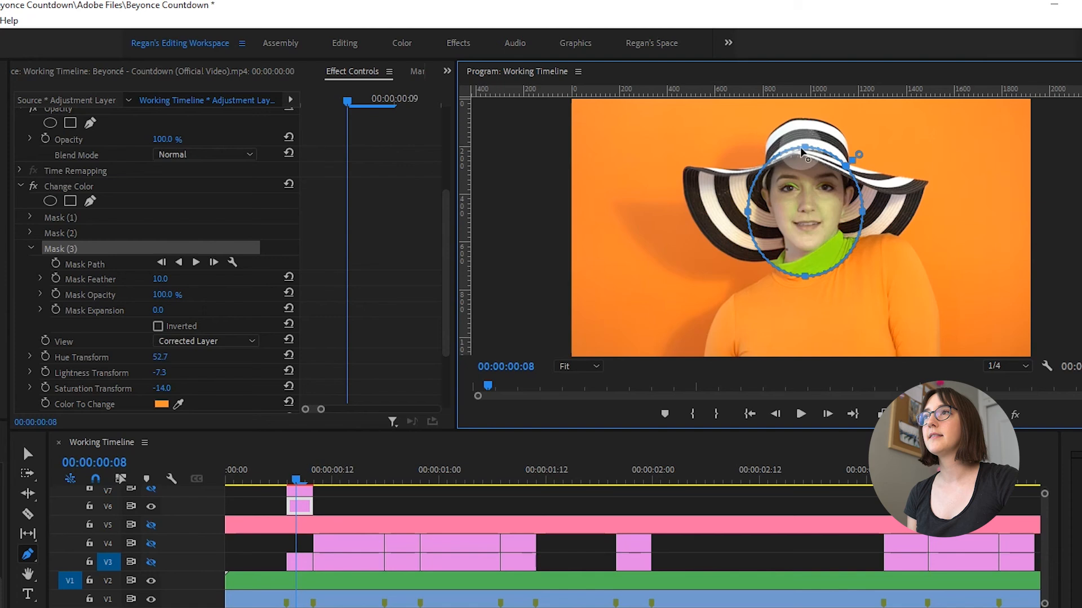
{"action": "left_click_drag", "start_coordinate": [805, 161], "coordinate": [806, 164]}
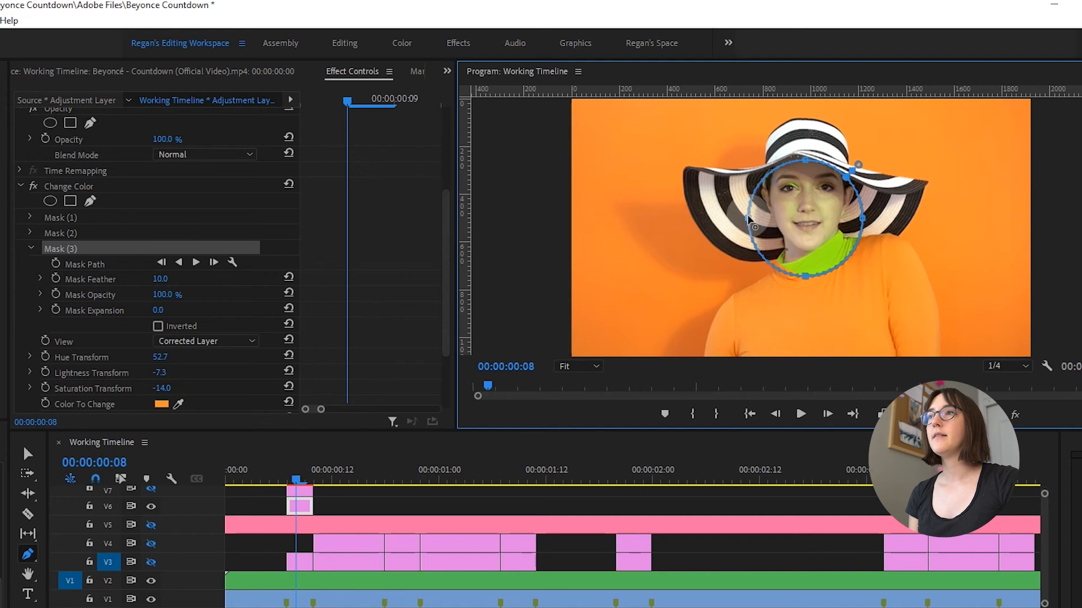
{"action": "left_click_drag", "start_coordinate": [808, 269], "coordinate": [809, 253]}
Reshape the lower part of the ellipse mask on both sides to follow the jawline and exclude the turtleneck collar.
{"action": "left_click", "coordinate": [580, 366]}
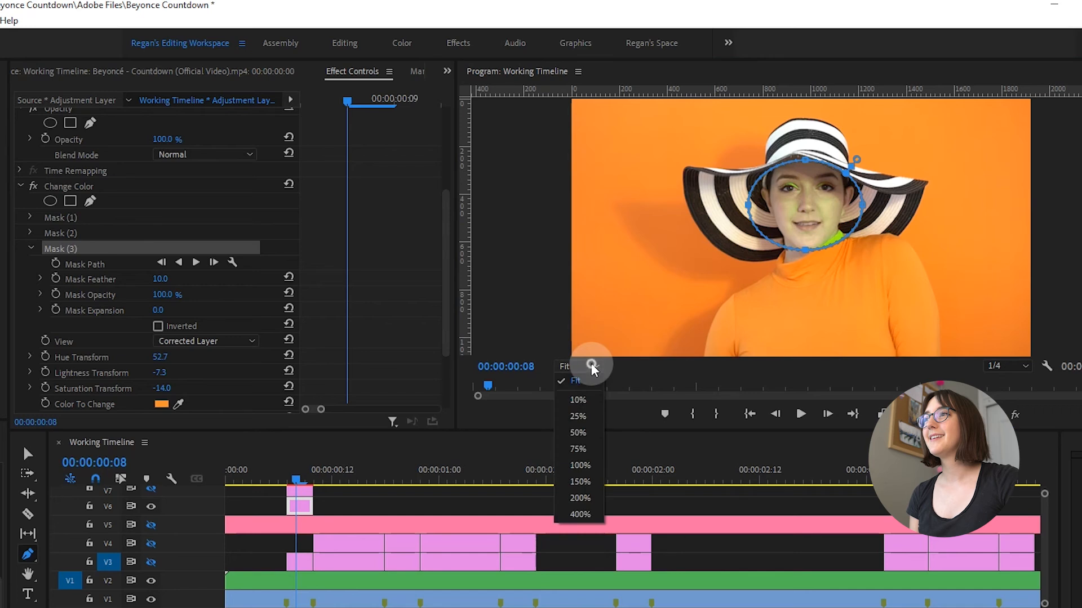
{"action": "left_click", "coordinate": [578, 449]}
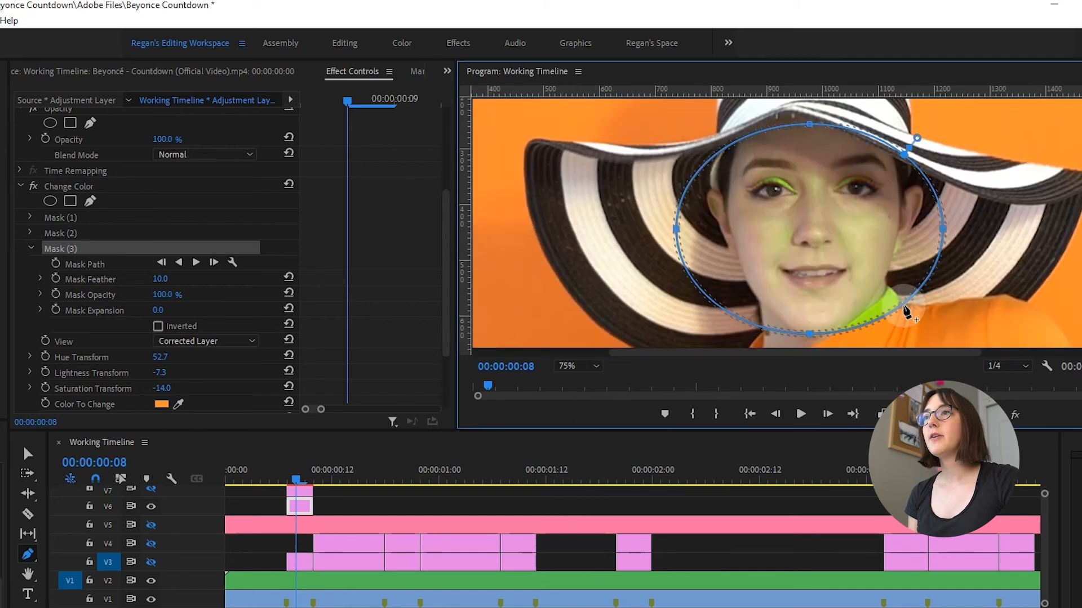
{"action": "left_click_drag", "start_coordinate": [901, 303], "coordinate": [888, 287]}
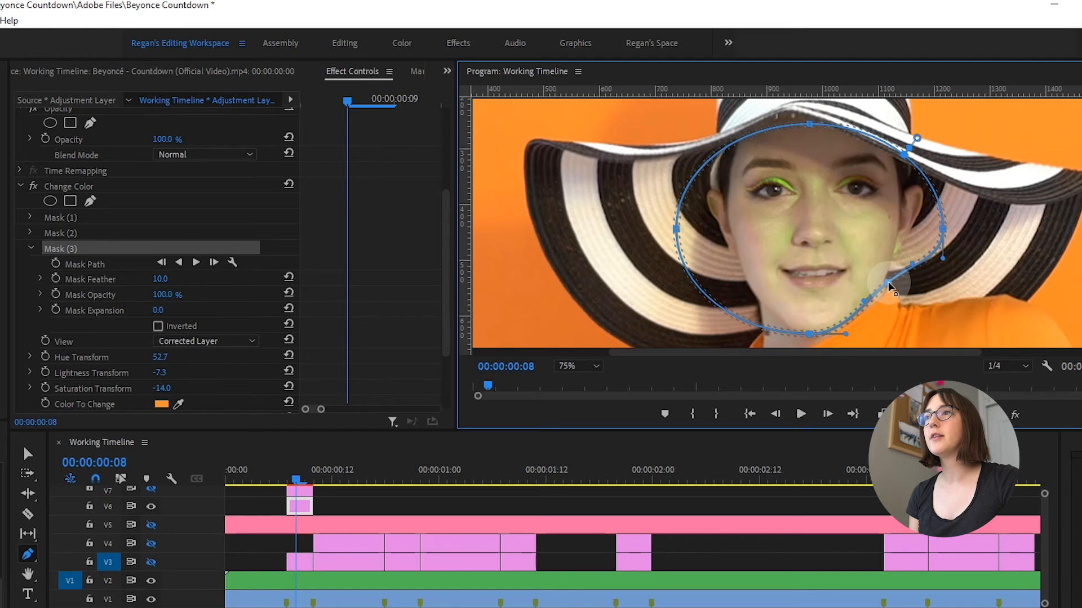
{"action": "left_click_drag", "start_coordinate": [711, 294], "coordinate": [745, 285]}
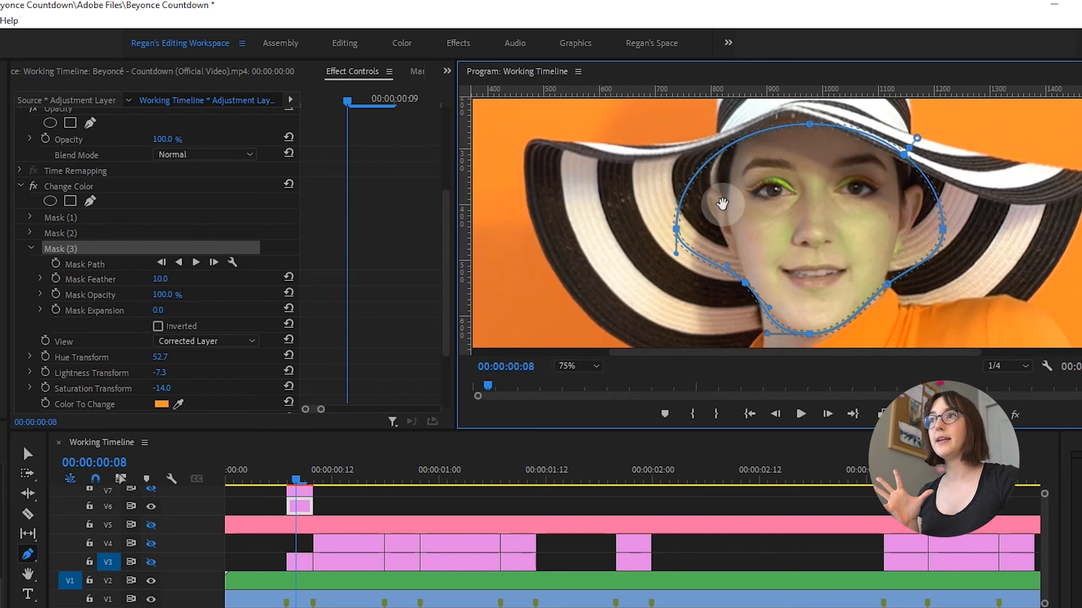
Invert the face mask so the color change applies only outside it, and fit the whole frame in the preview.
{"action": "left_click", "coordinate": [159, 327]}
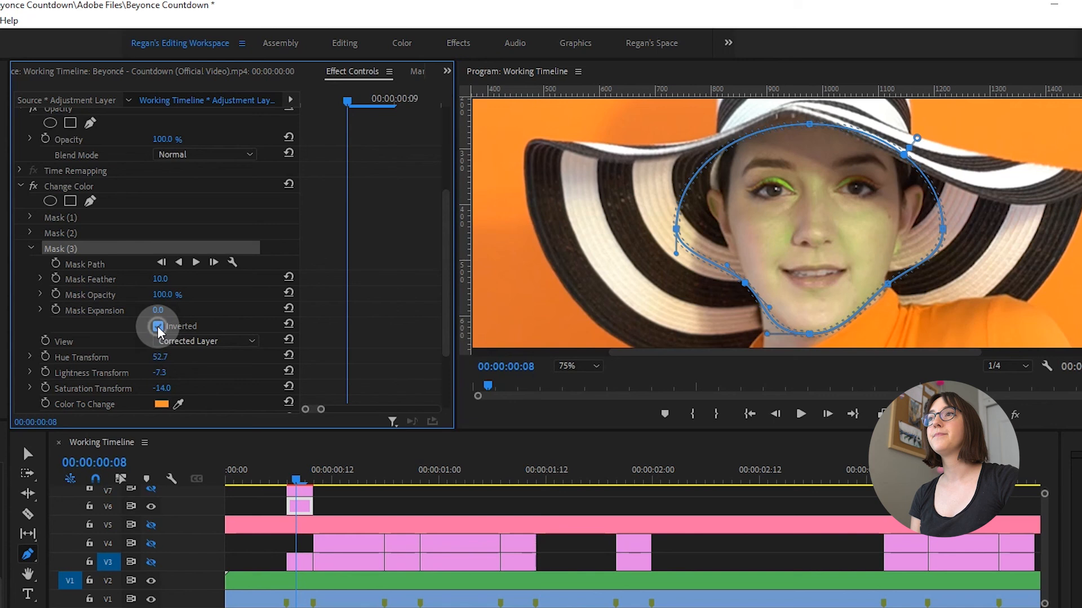
{"action": "left_click", "coordinate": [571, 367]}
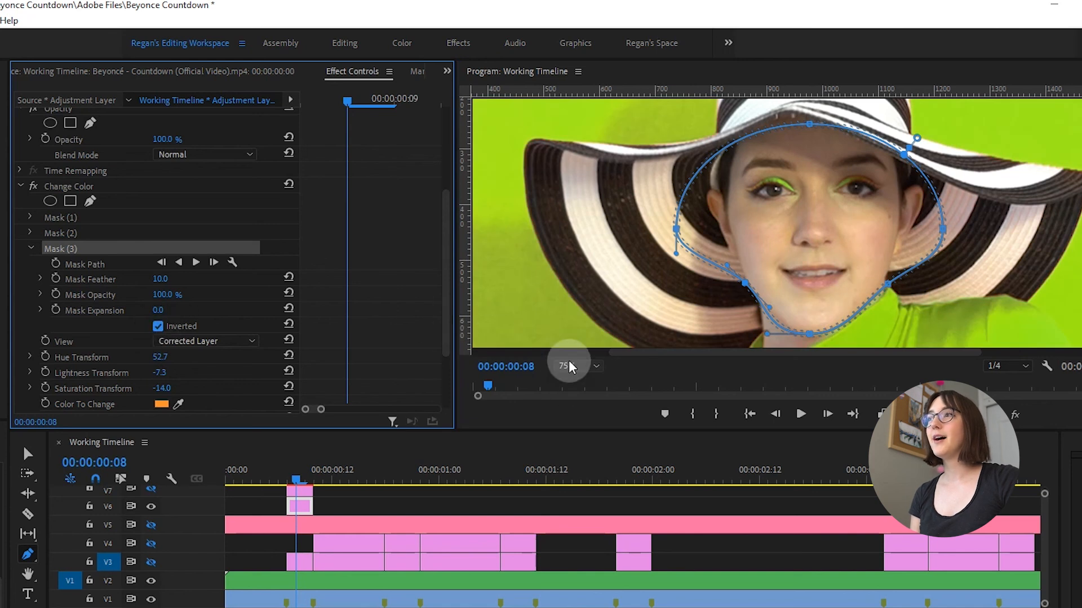
{"action": "left_click", "coordinate": [575, 382]}
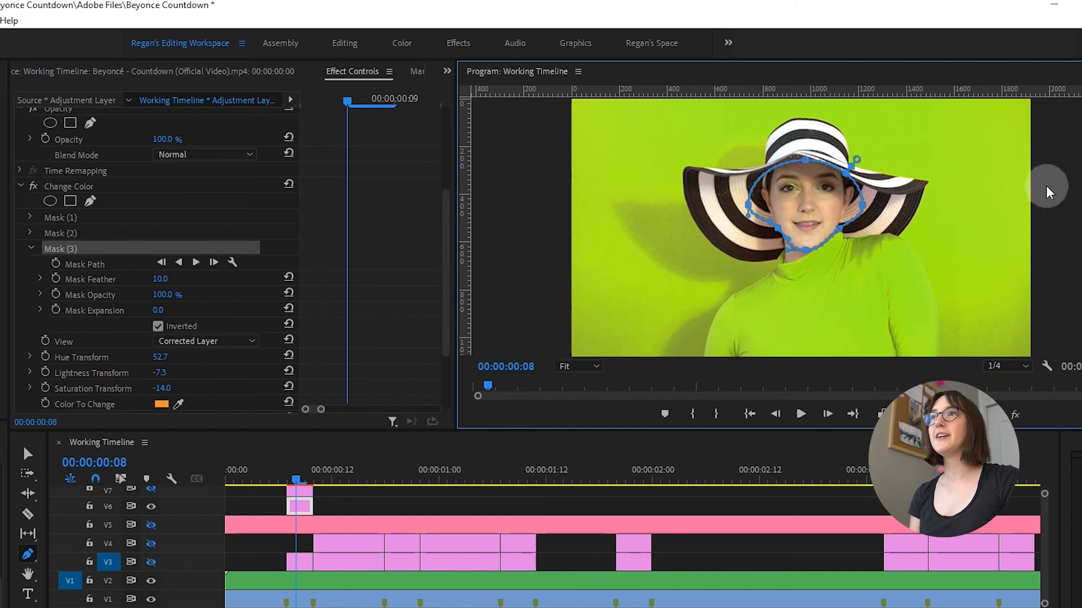
{"action": "left_click", "coordinate": [31, 250]}
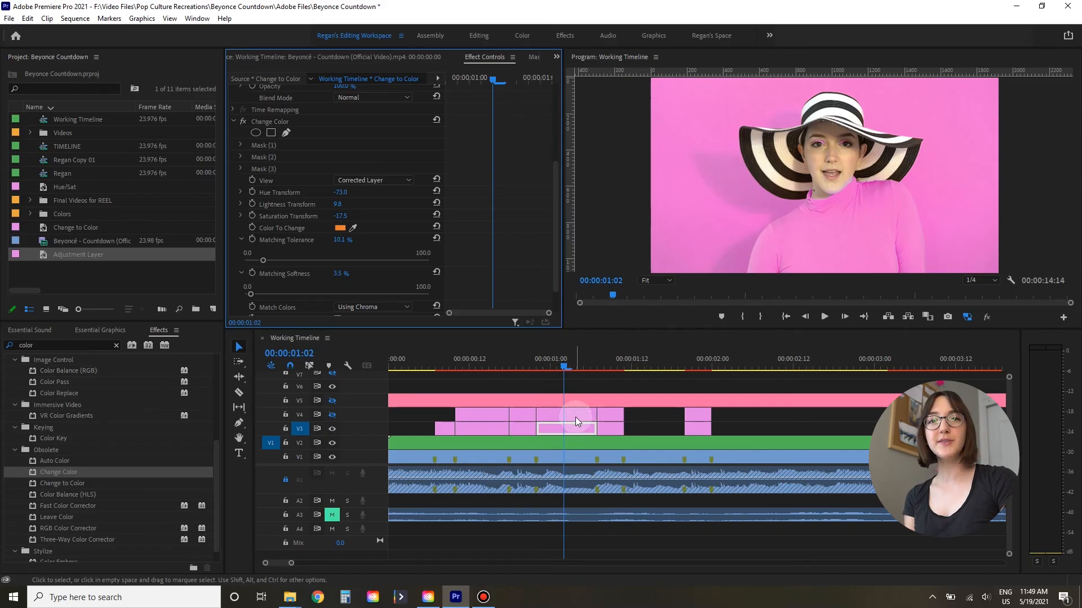
Toggle the V4 track's visibility, leave it turned on, and scrub through the timeline to review the color changes.
{"action": "left_click", "coordinate": [332, 415]}
{"action": "left_click", "coordinate": [332, 416]}
{"action": "left_click", "coordinate": [332, 415]}
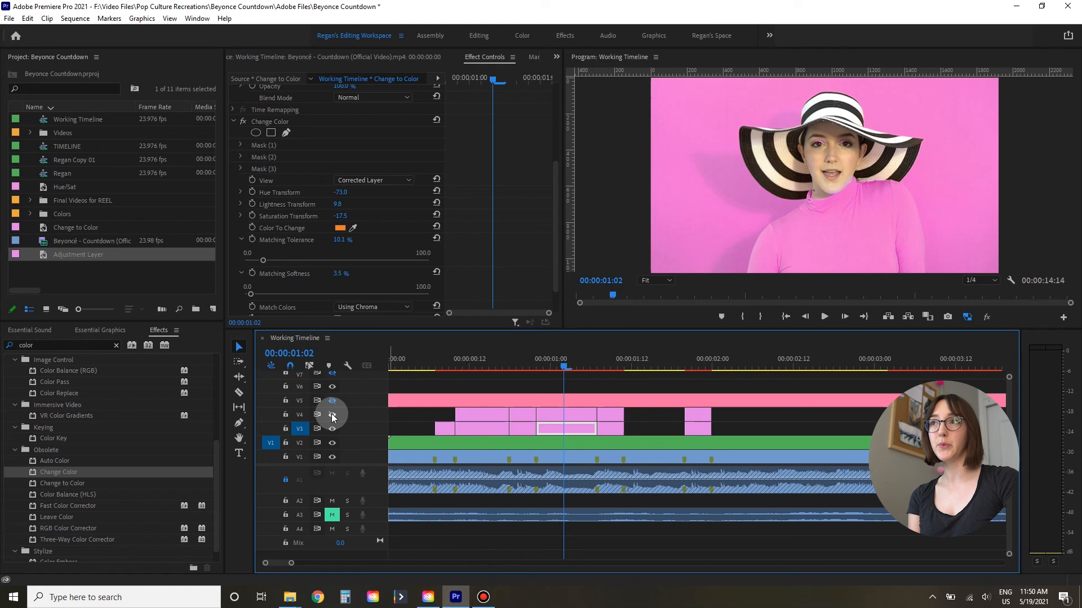
{"action": "left_click_drag", "start_coordinate": [585, 362], "coordinate": [945, 352]}
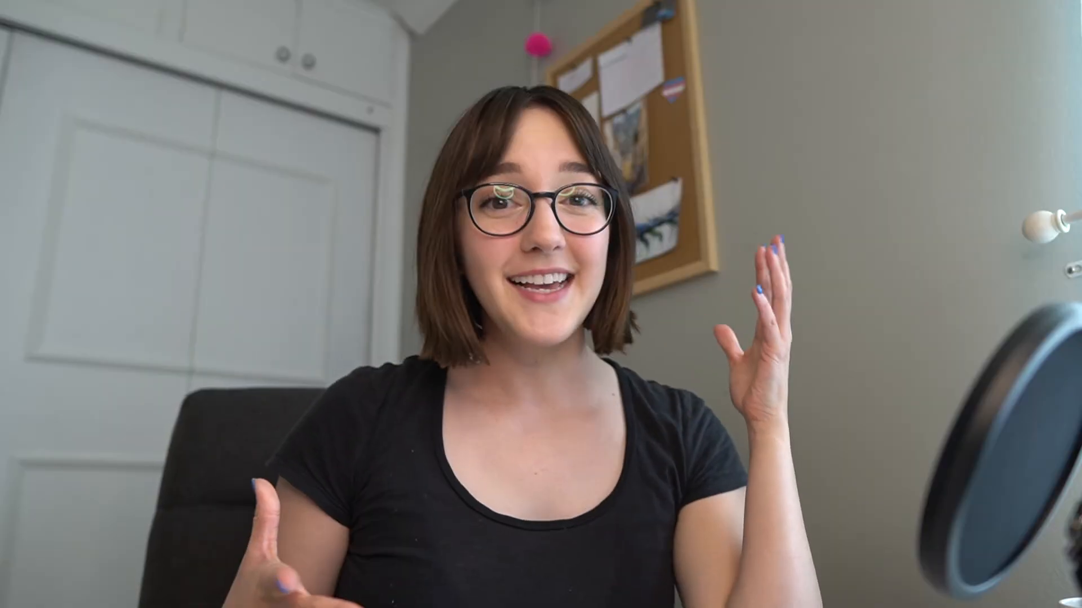